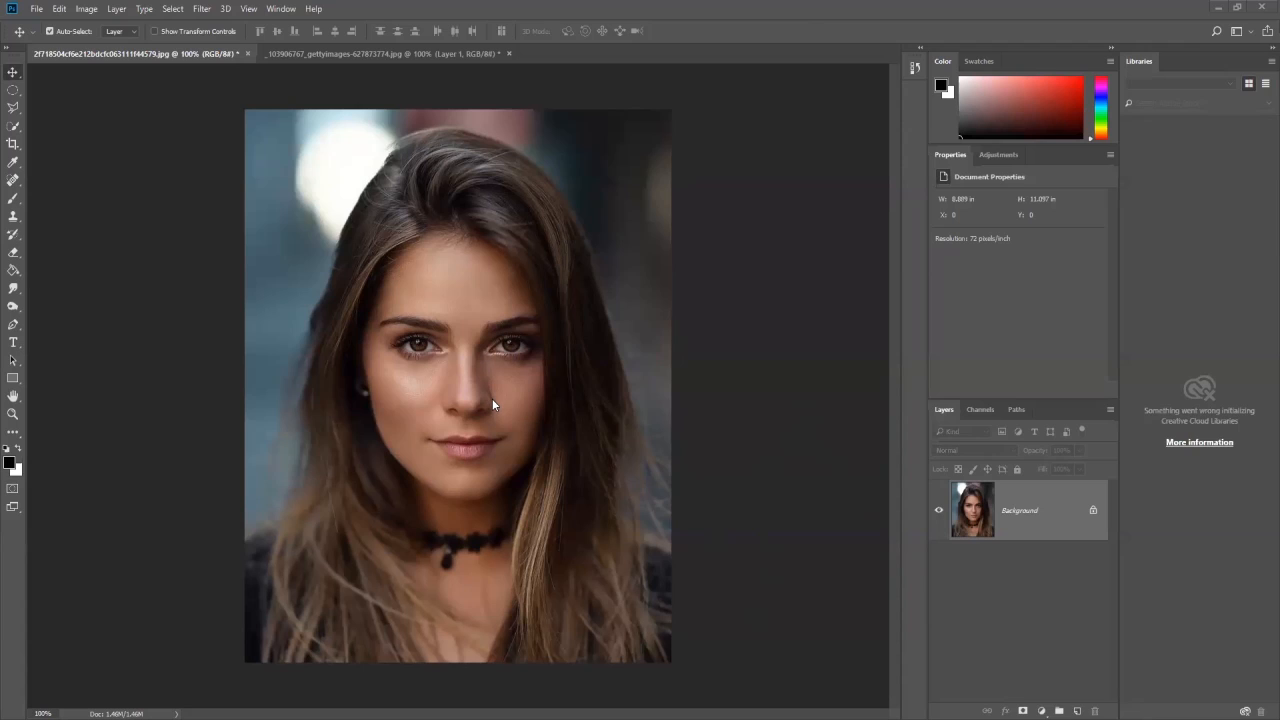
left_click(15, 309)
left_click(15, 310)
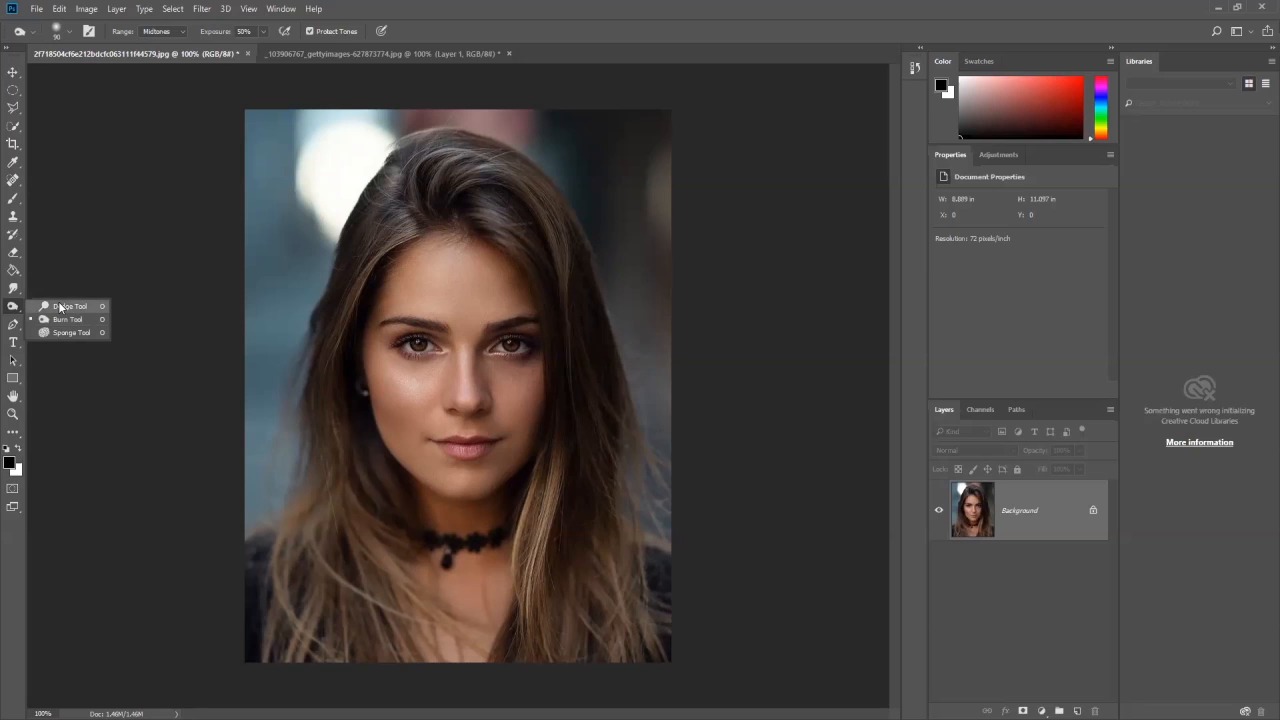
key("v")
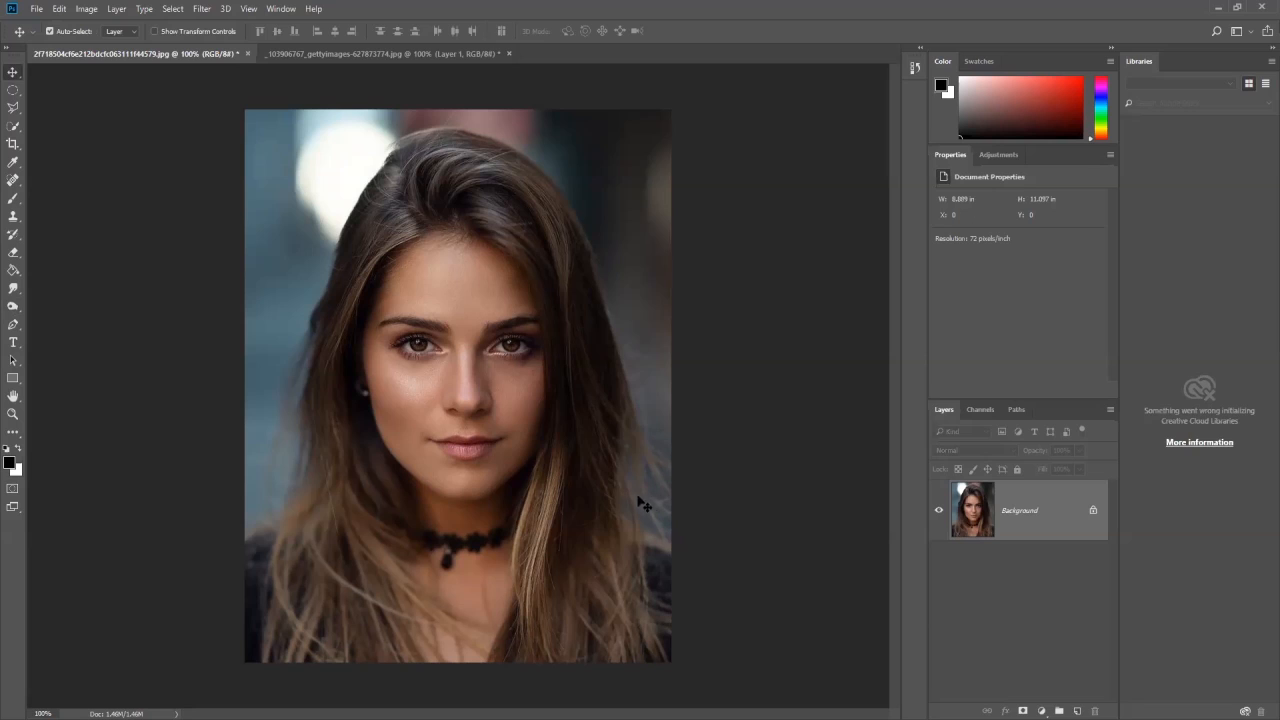
- Duplicate the Background portrait layer and hide the original
key("ctrl+j")
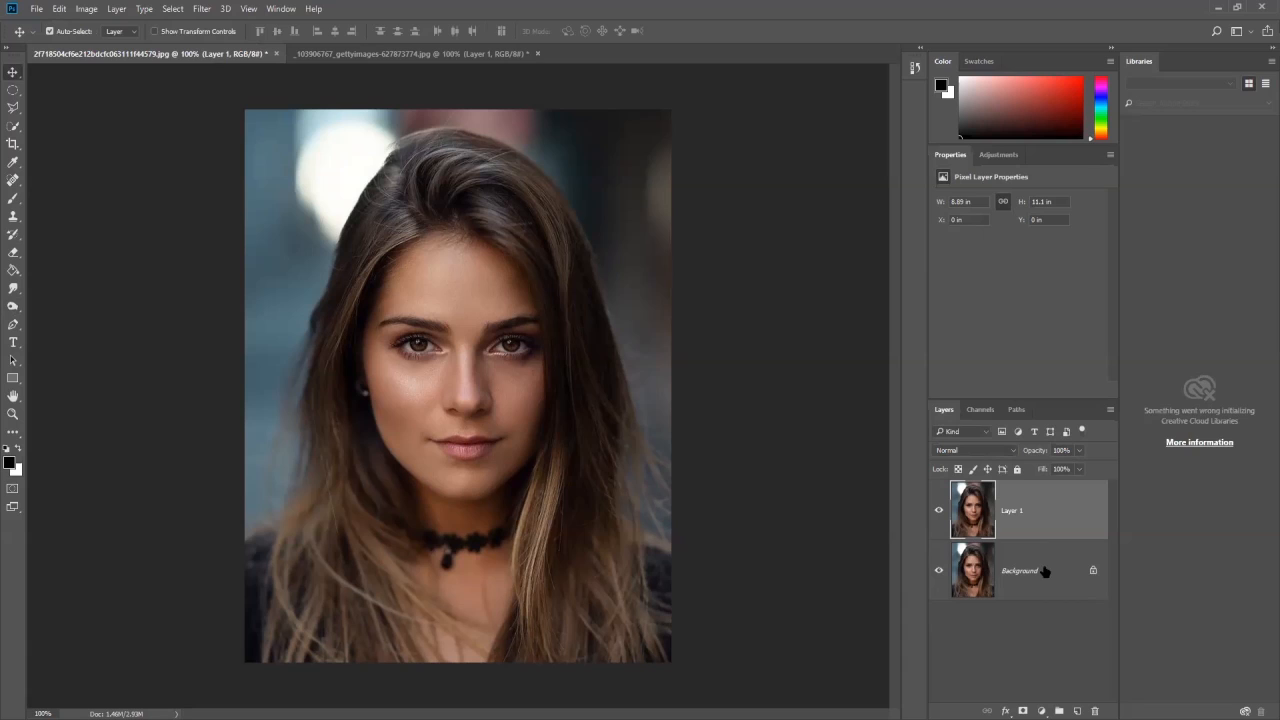
left_click(939, 571)
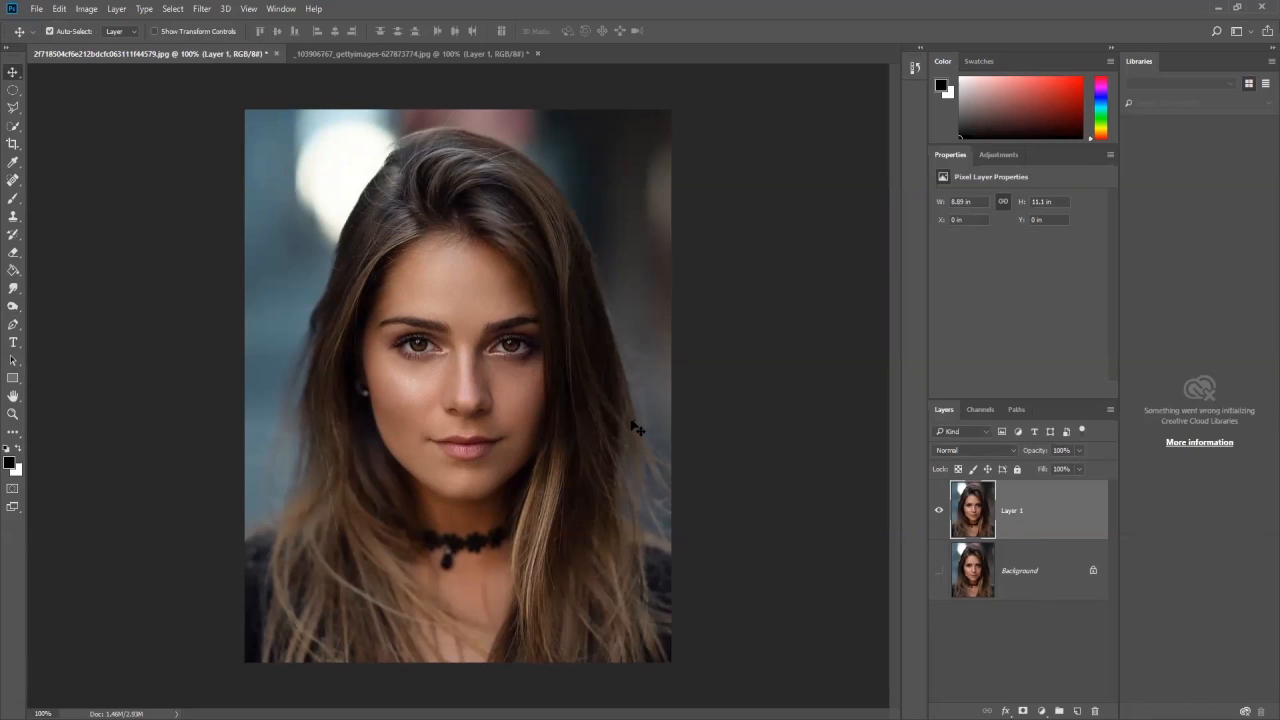
- Try brightening the woman's face with the Dodge Tool, using the Midtones range and 50% exposure
left_click(13, 288)
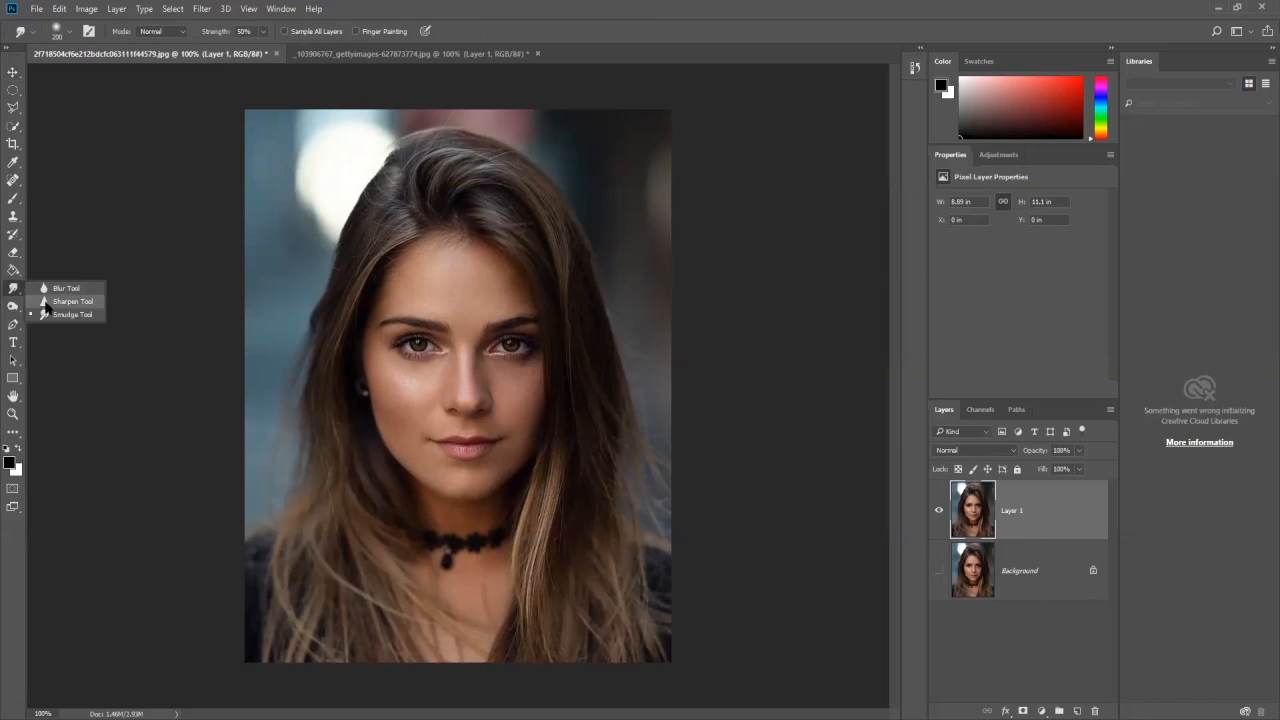
left_click_drag(15, 313, 64, 327)
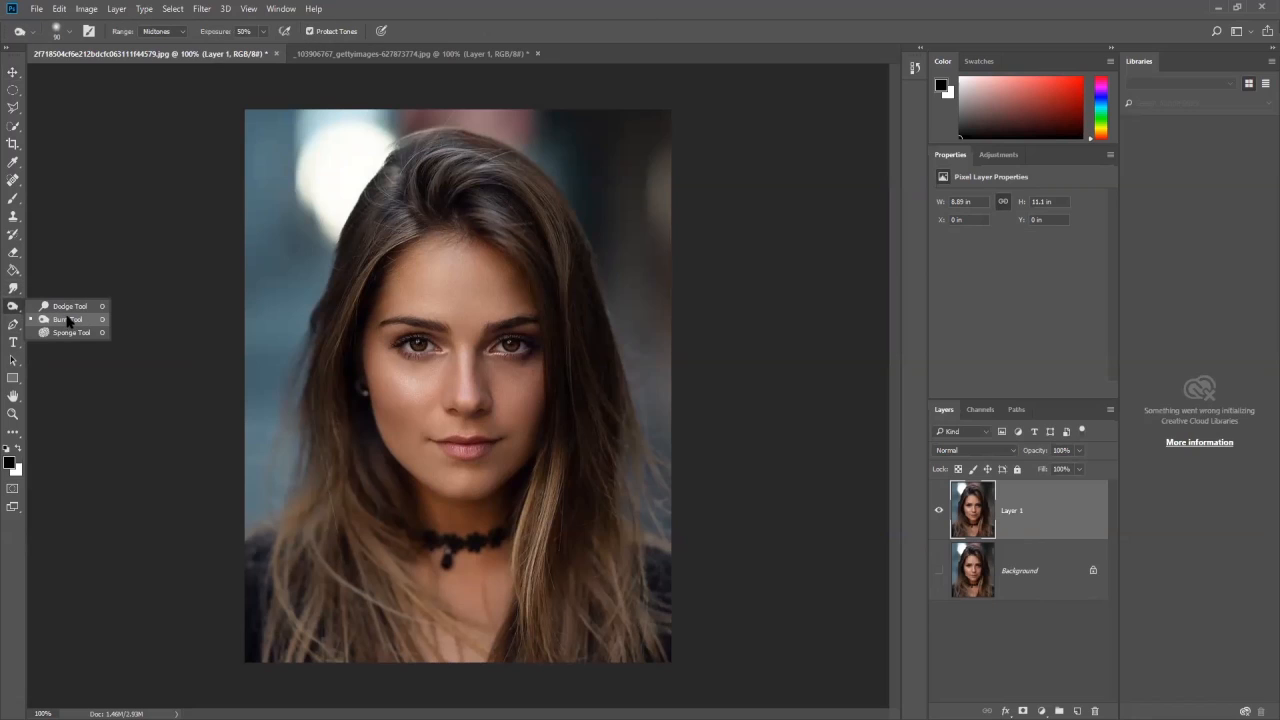
left_click(68, 309)
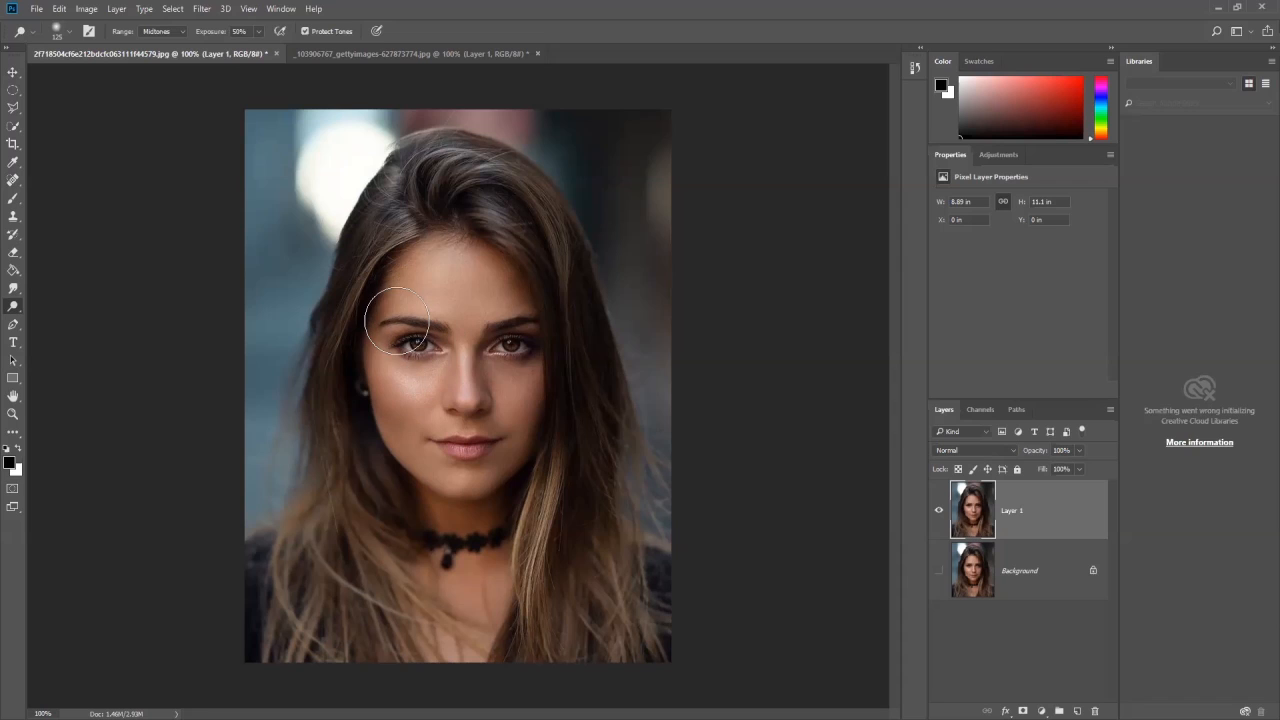
mouse_move(405, 282)
left_mouse_down()
mouse_move(398, 430)
mouse_move(391, 398)
mouse_move(427, 476)
mouse_move(399, 303)
mouse_move(408, 434)
mouse_move(396, 278)
mouse_move(372, 392)
mouse_move(397, 368)
mouse_move(430, 468)
left_mouse_up()
- Undo the dodge strokes on the face and restore the duplicated portrait layer above the hidden Background
key("ctrl+z")
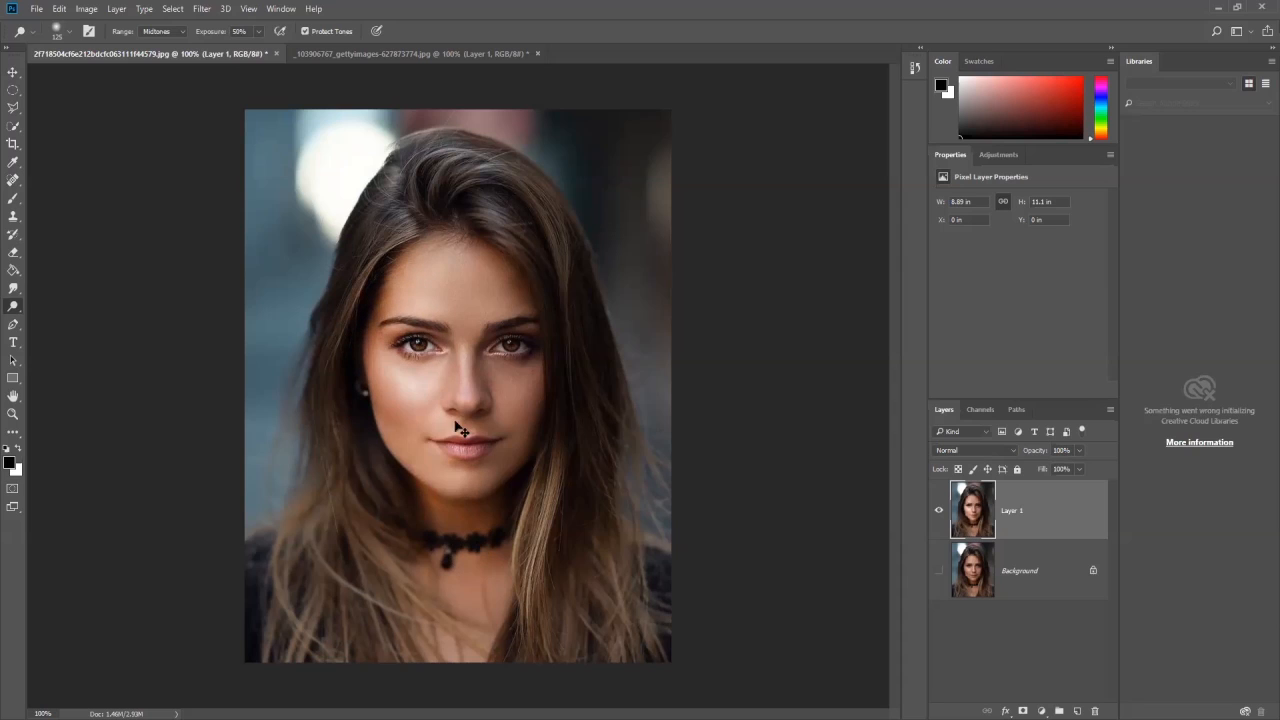
key("ctrl+z")
key("ctrl+z")
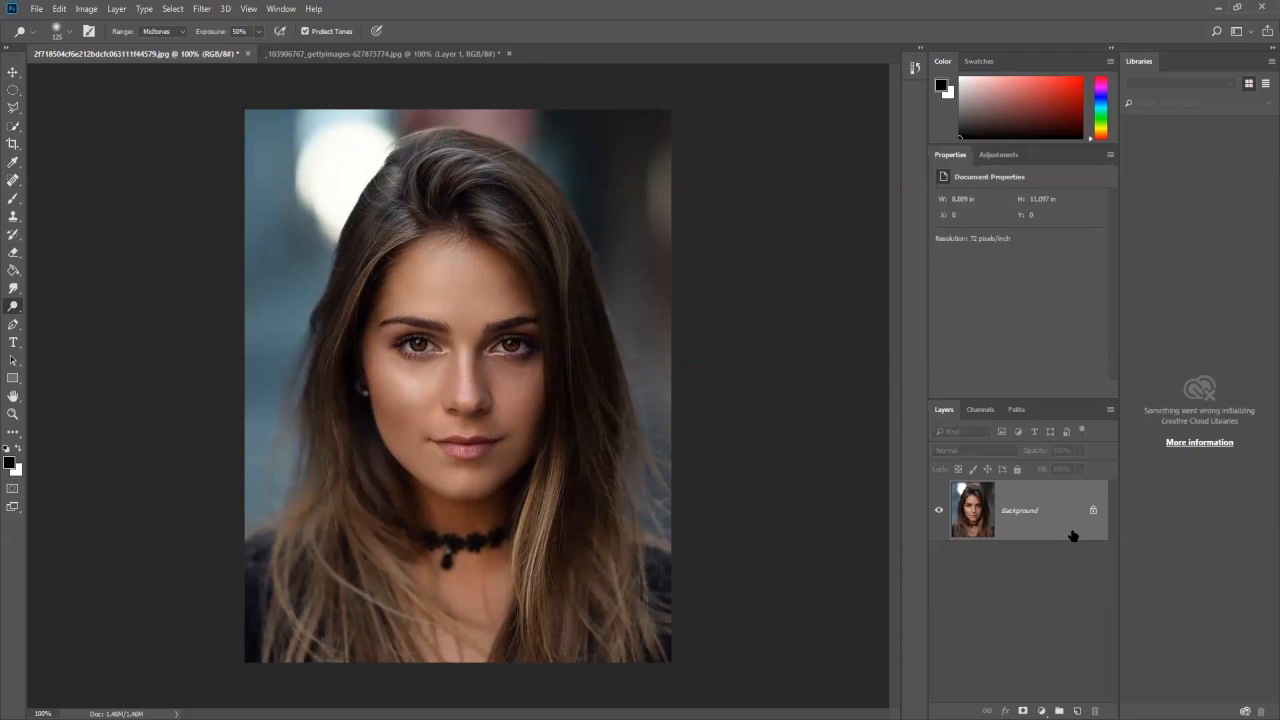
key("ctrl+j")
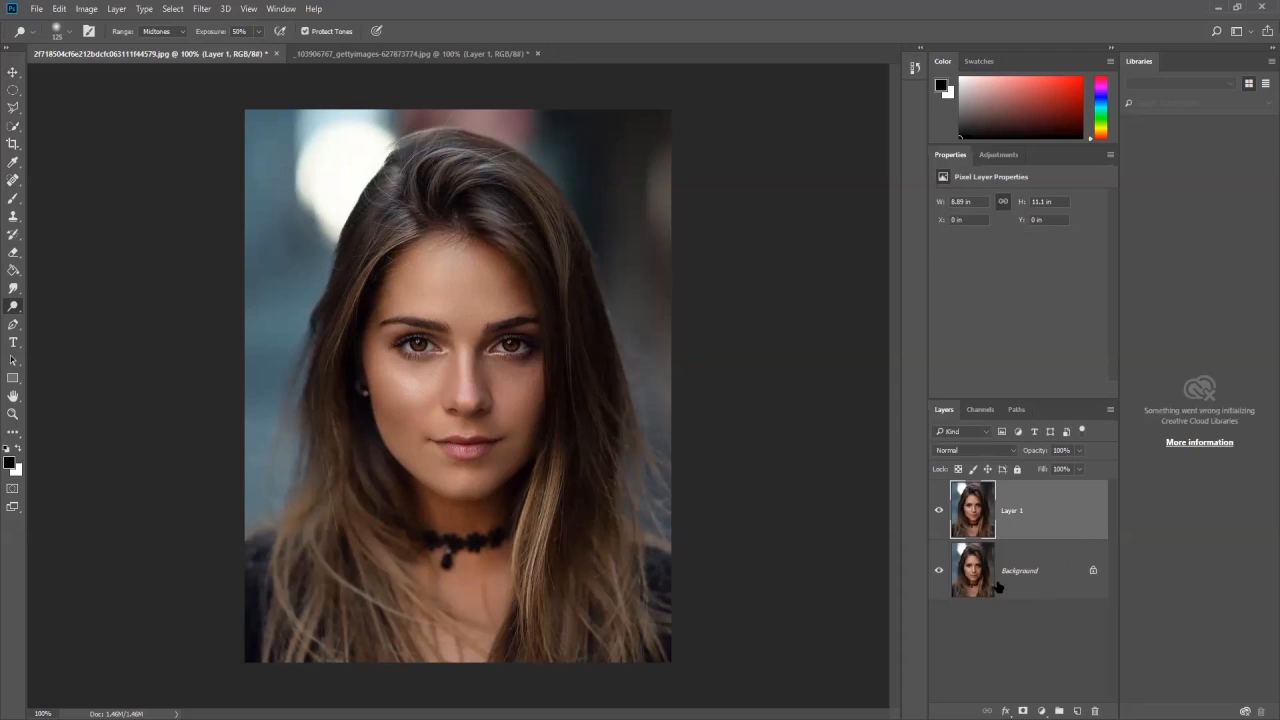
- Try darkening the face with the Burn Tool, using Midtones and 50% exposure, and undo it
right_click(13, 306)
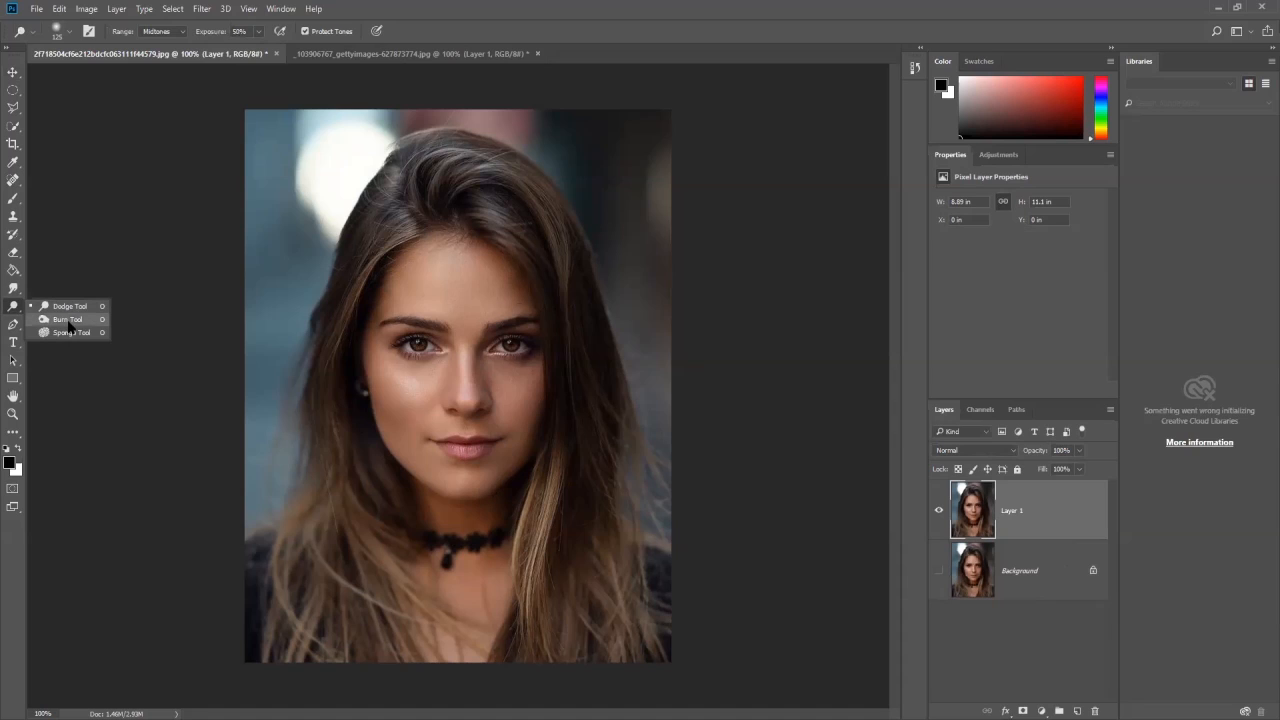
left_click(69, 322)
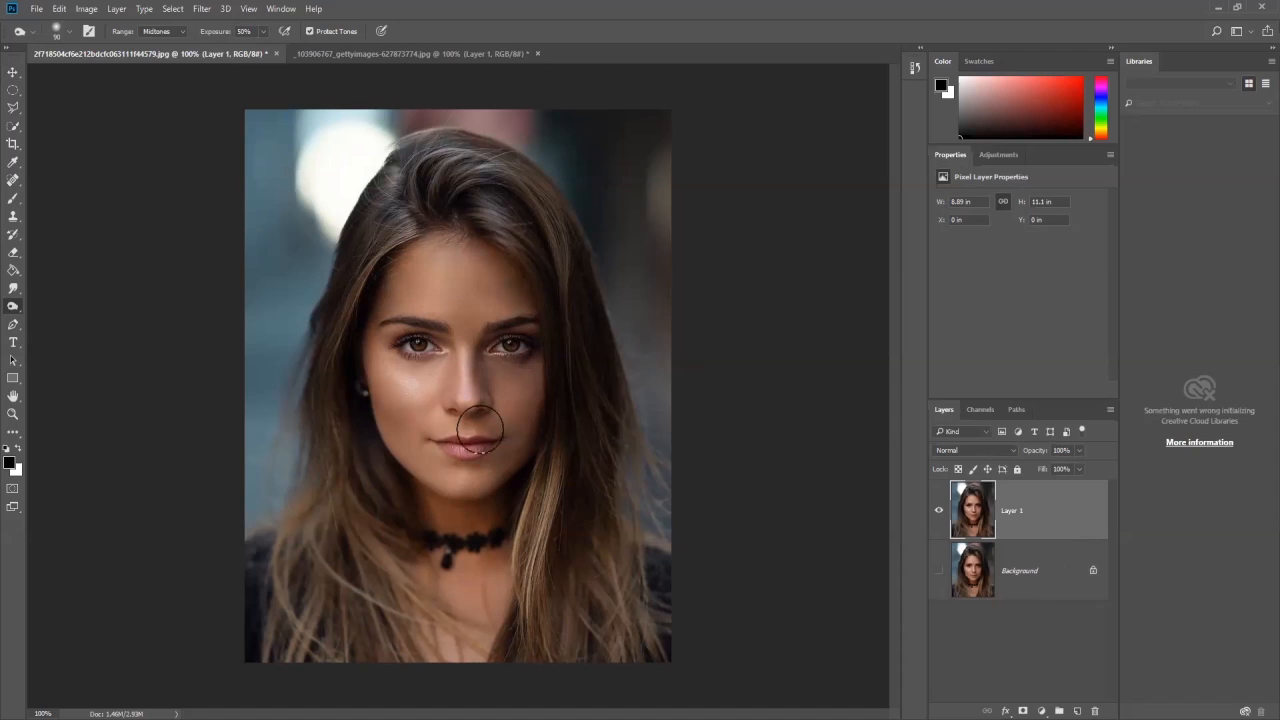
key("ctrl+z")
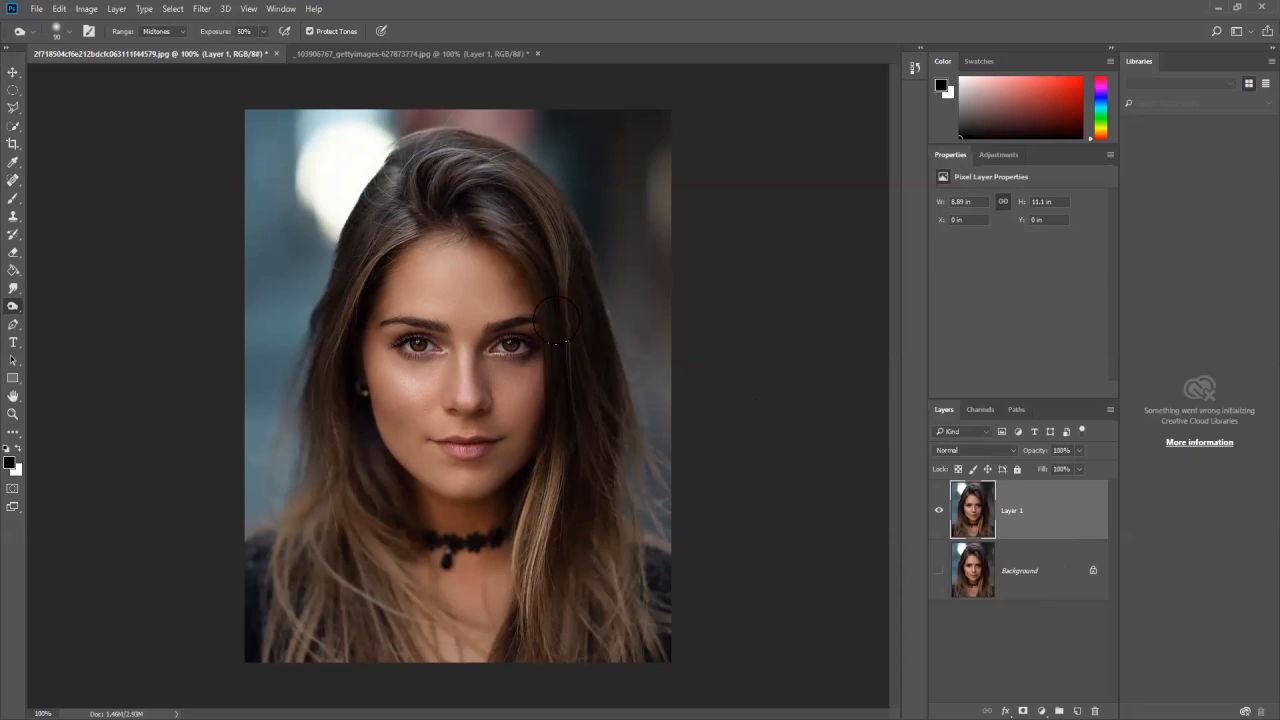
- Bring the hands image into the portrait document as a new layer and position its left hand over the face
left_click(388, 55)
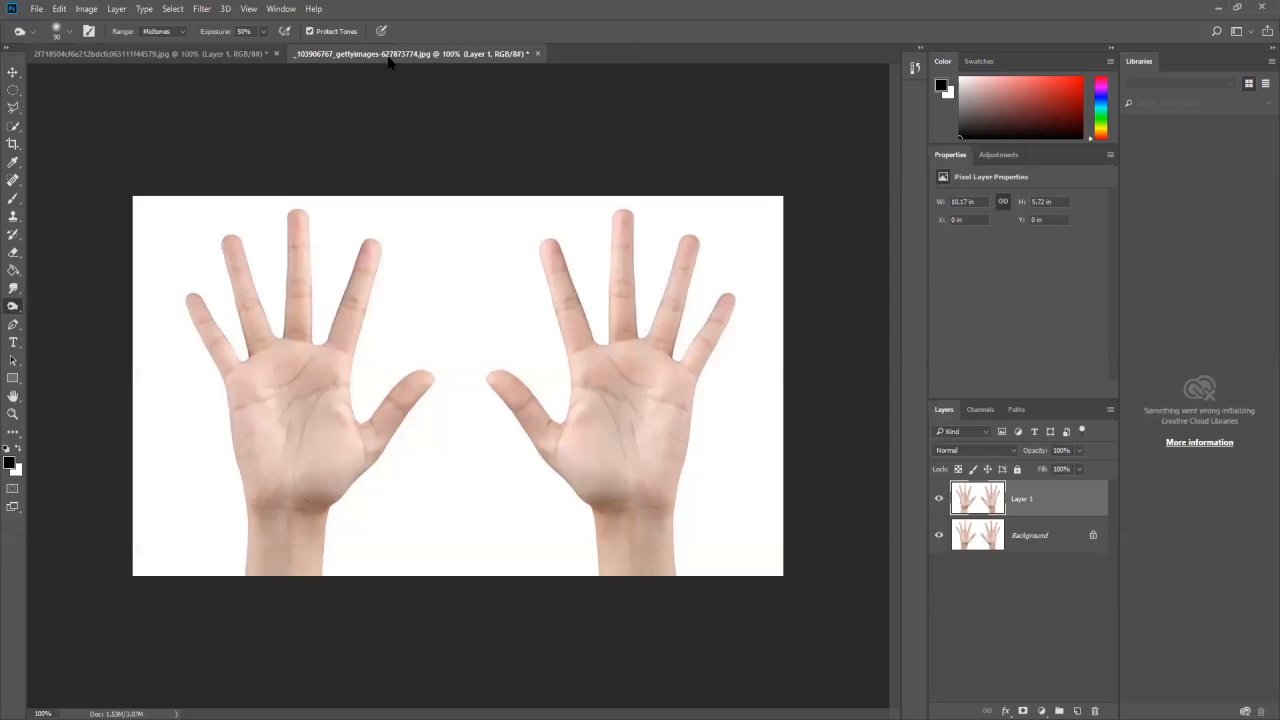
left_click(13, 72)
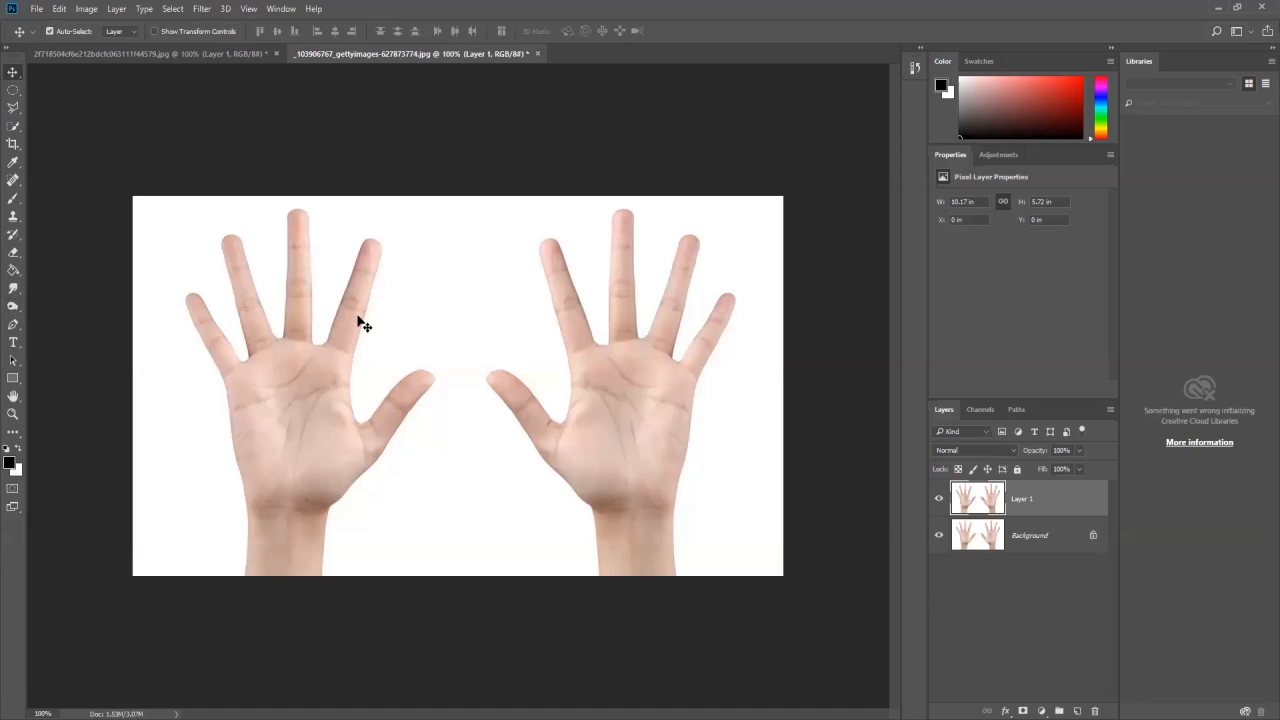
left_click_drag(432, 318, 477, 434)
left_click_drag(356, 400, 548, 359)
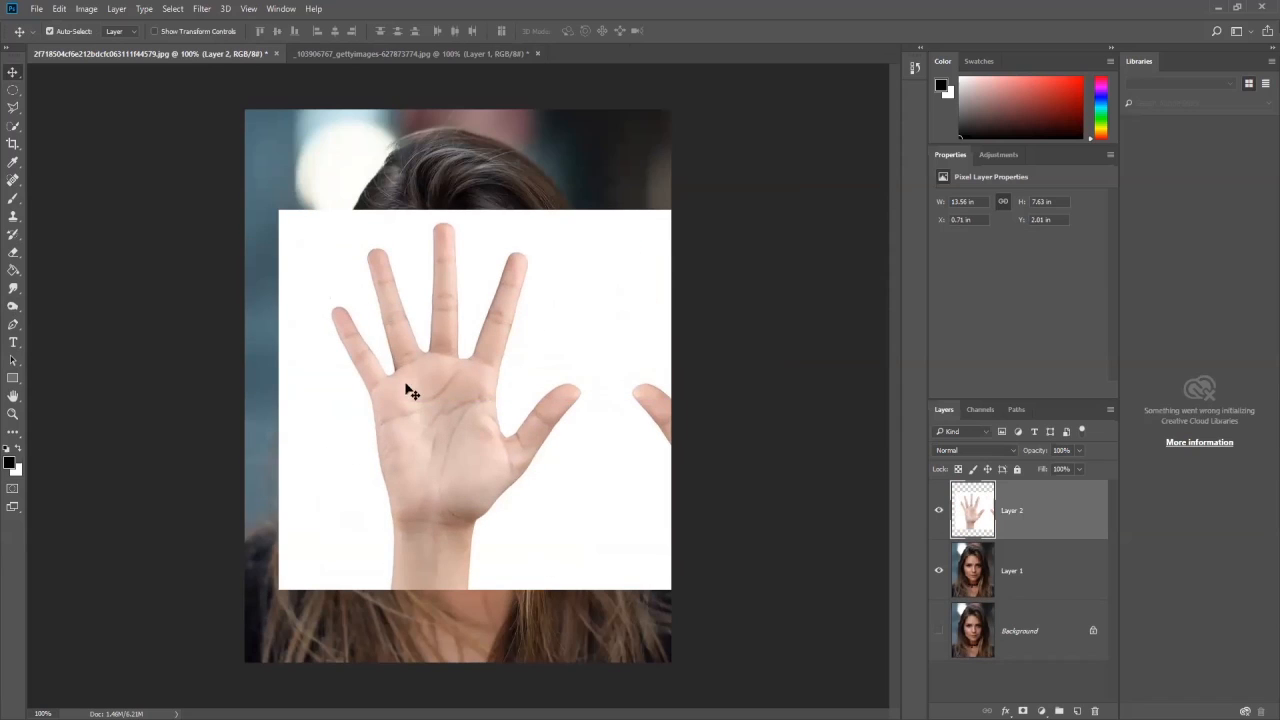
left_click_drag(418, 400, 394, 400)
- Isolate the left hand on its own layer with the Quick Selection Tool and delete the imported hands layer
left_click(13, 127)
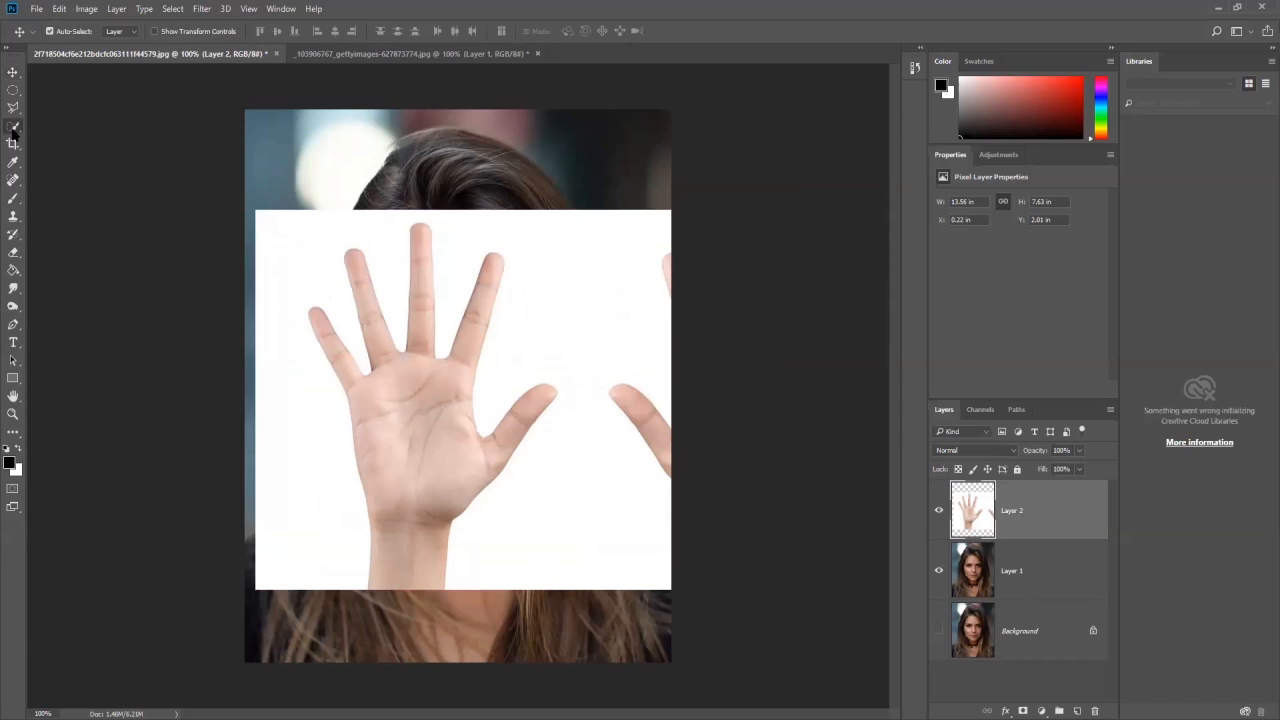
mouse_move(400, 571)
left_mouse_down()
mouse_move(384, 349)
mouse_move(427, 354)
mouse_move(423, 292)
mouse_move(462, 371)
mouse_move(481, 301)
mouse_move(479, 434)
mouse_move(538, 400)
left_mouse_up()
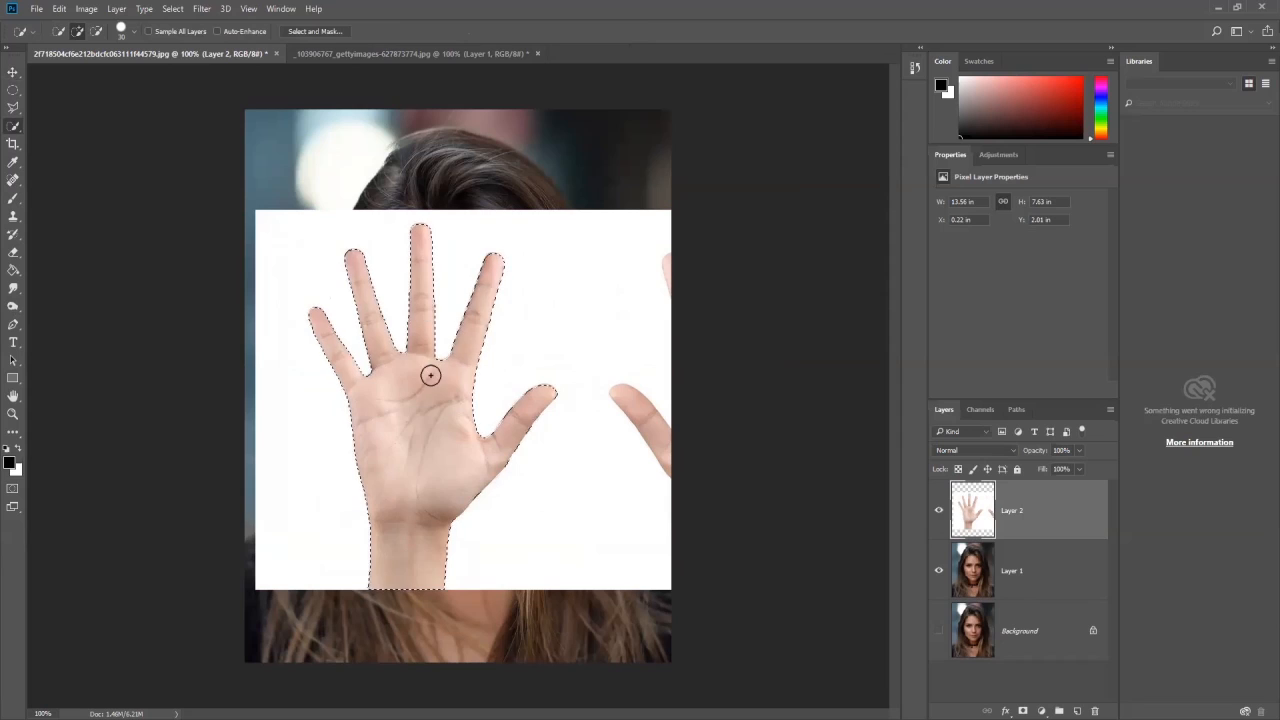
key("ctrl+j")
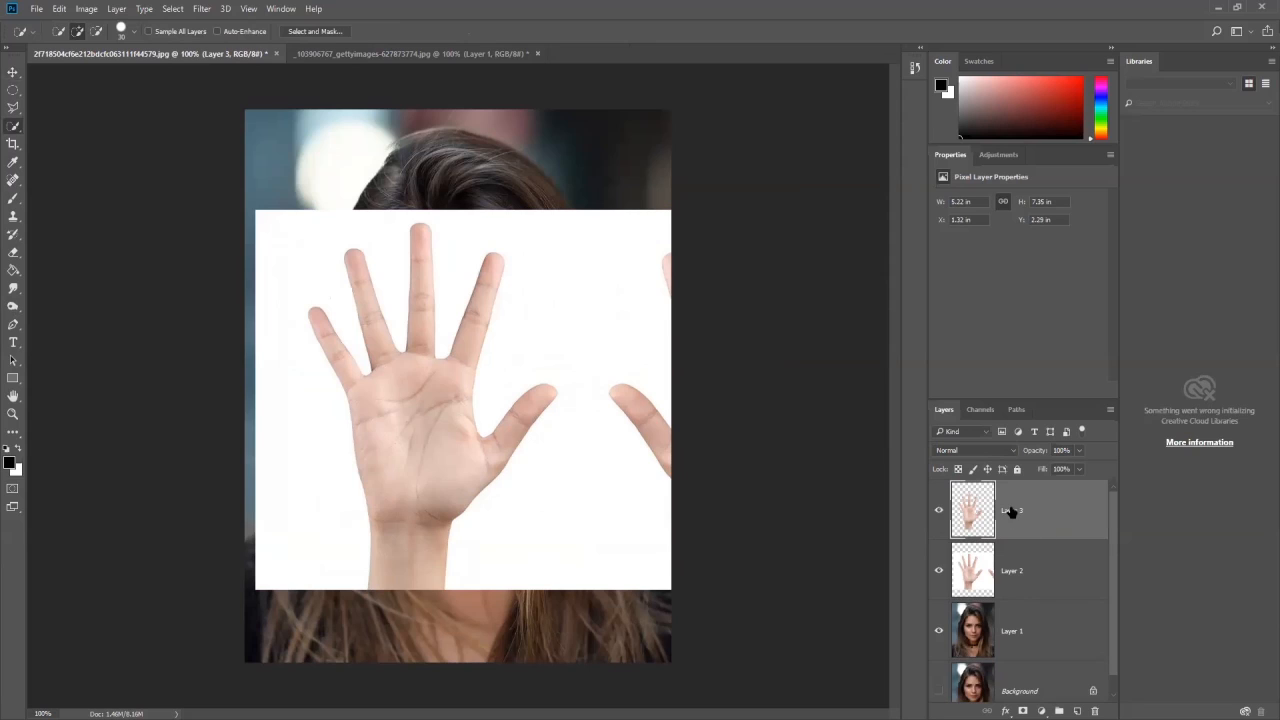
left_click(940, 575)
left_click_drag(1040, 576, 1094, 710)
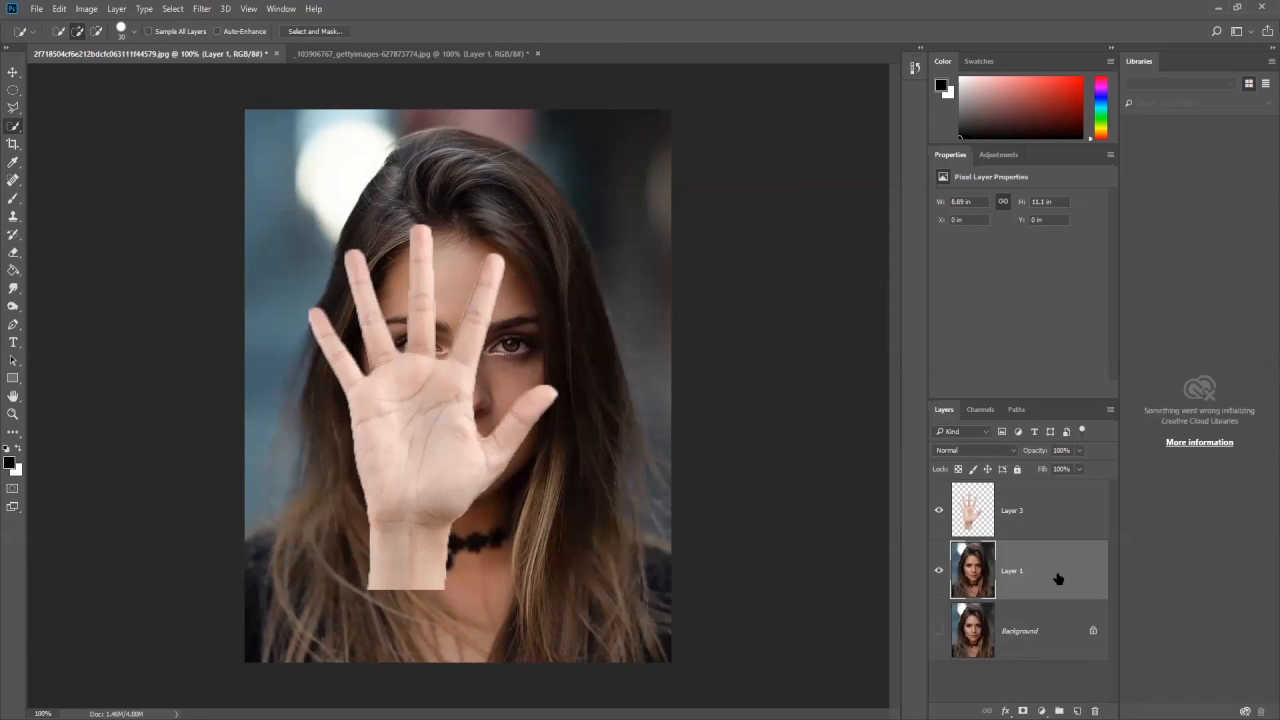
- Transform the cut-out hand to about 109.69% scale and 21.74° rotation, placing it over the lower part of the face
left_click(1020, 512)
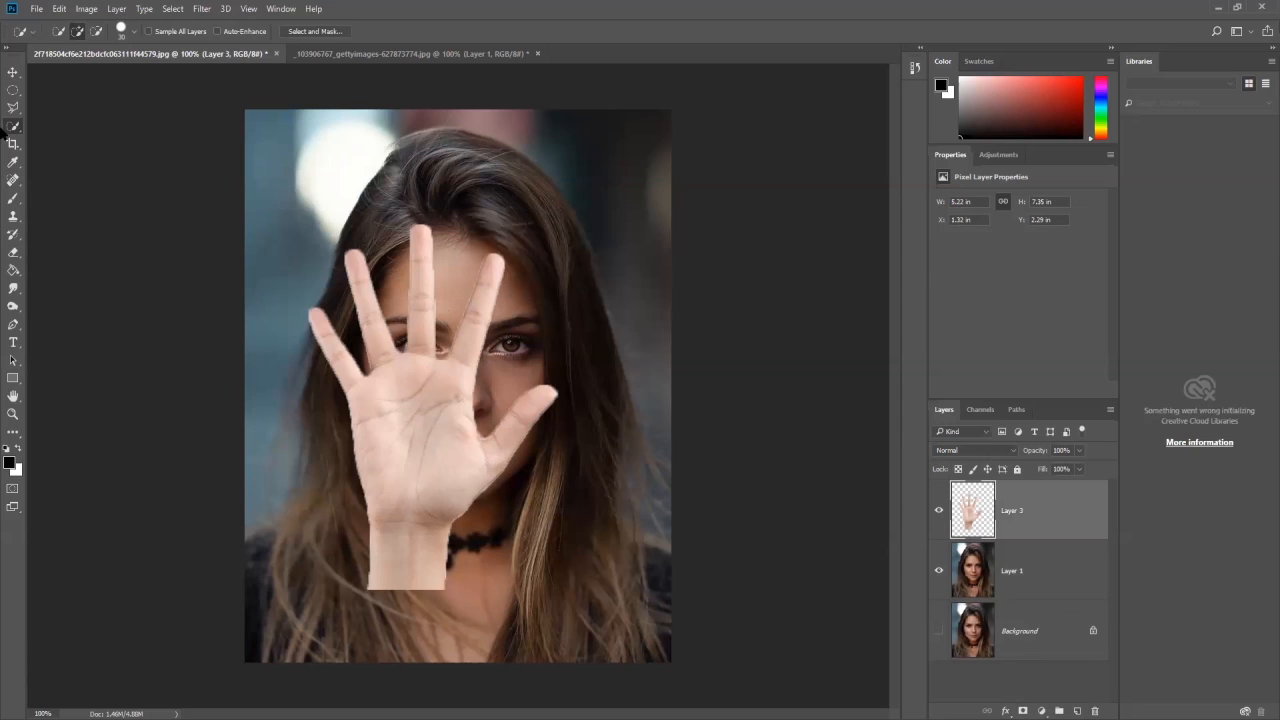
left_click(13, 73)
key("ctrl+t")
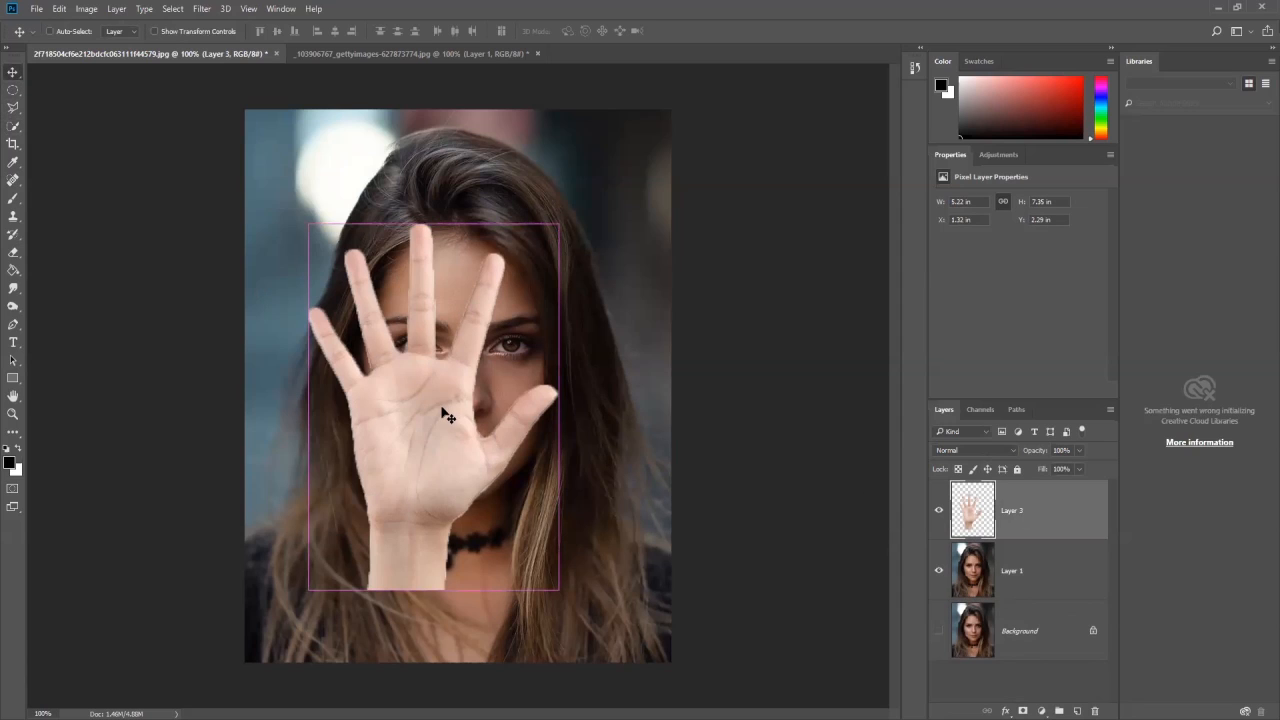
left_click_drag(602, 226, 648, 265)
left_click_drag(489, 386, 391, 479)
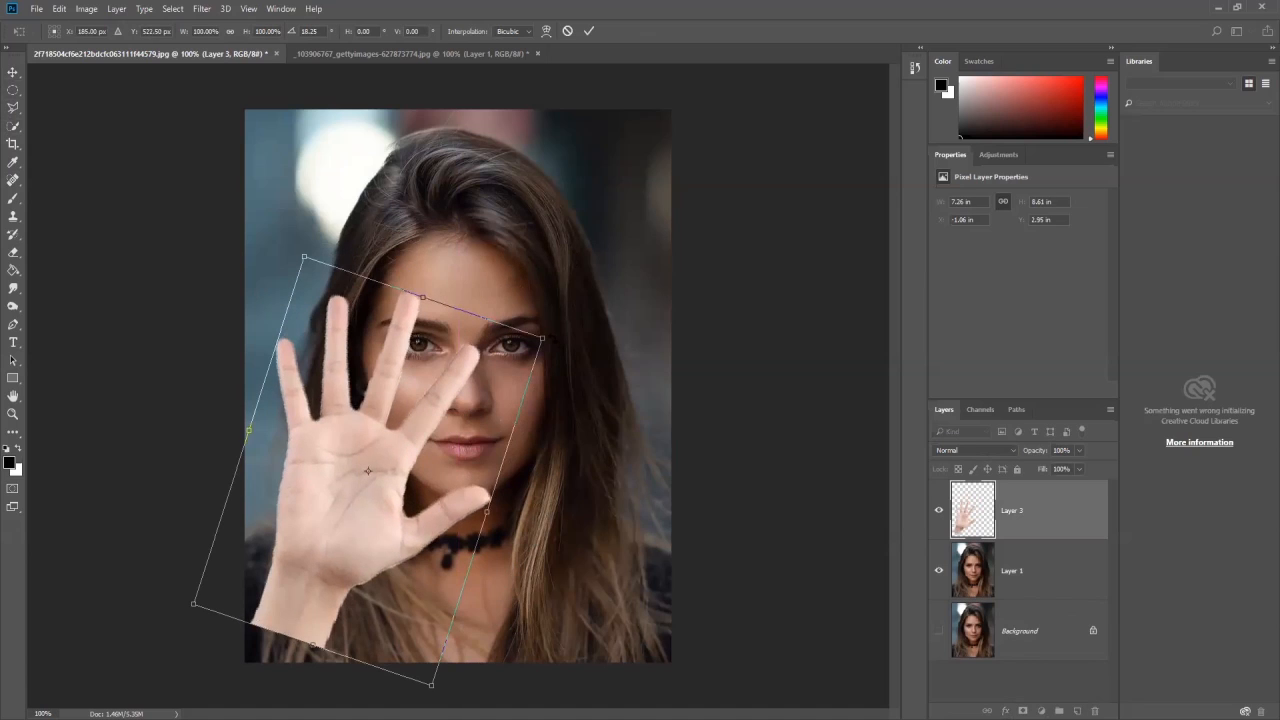
left_click_drag(541, 338, 577, 312)
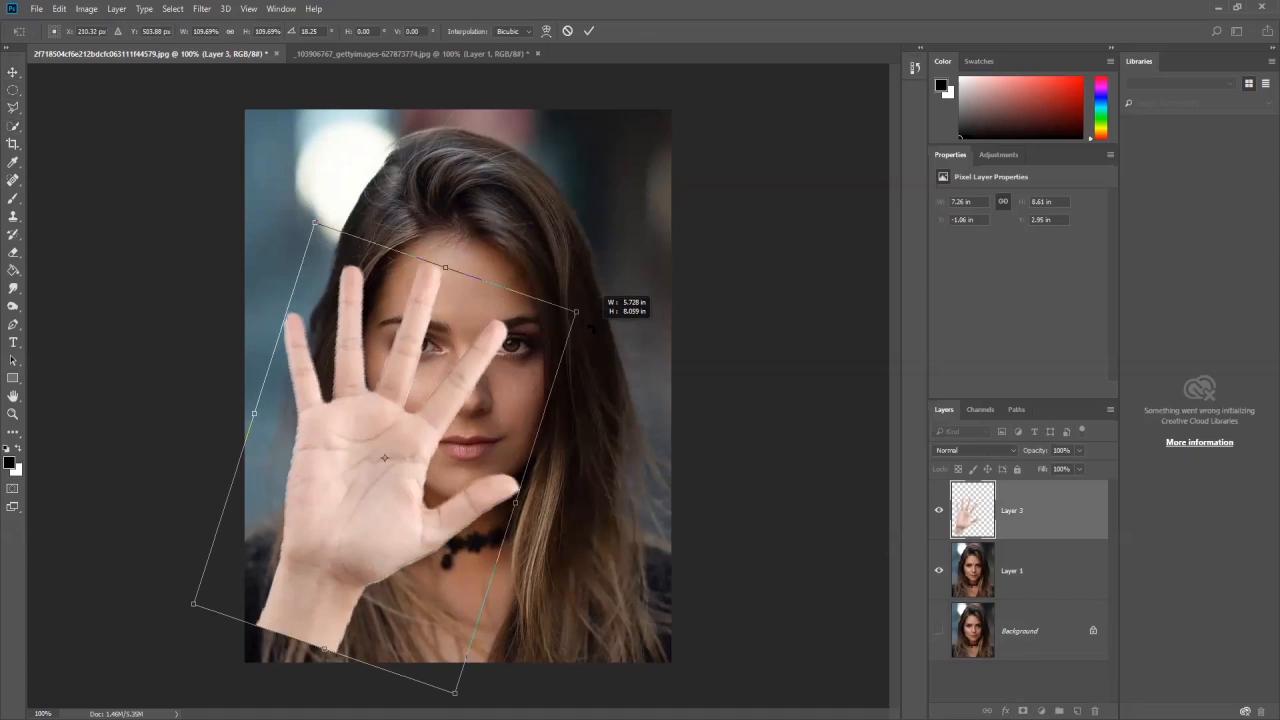
mouse_move(460, 388)
left_mouse_down()
mouse_move(432, 404)
mouse_move(478, 398)
left_mouse_up()
left_click_drag(608, 316, 617, 329)
mouse_move(449, 441)
left_mouse_down()
mouse_move(418, 424)
mouse_move(441, 427)
left_mouse_up()
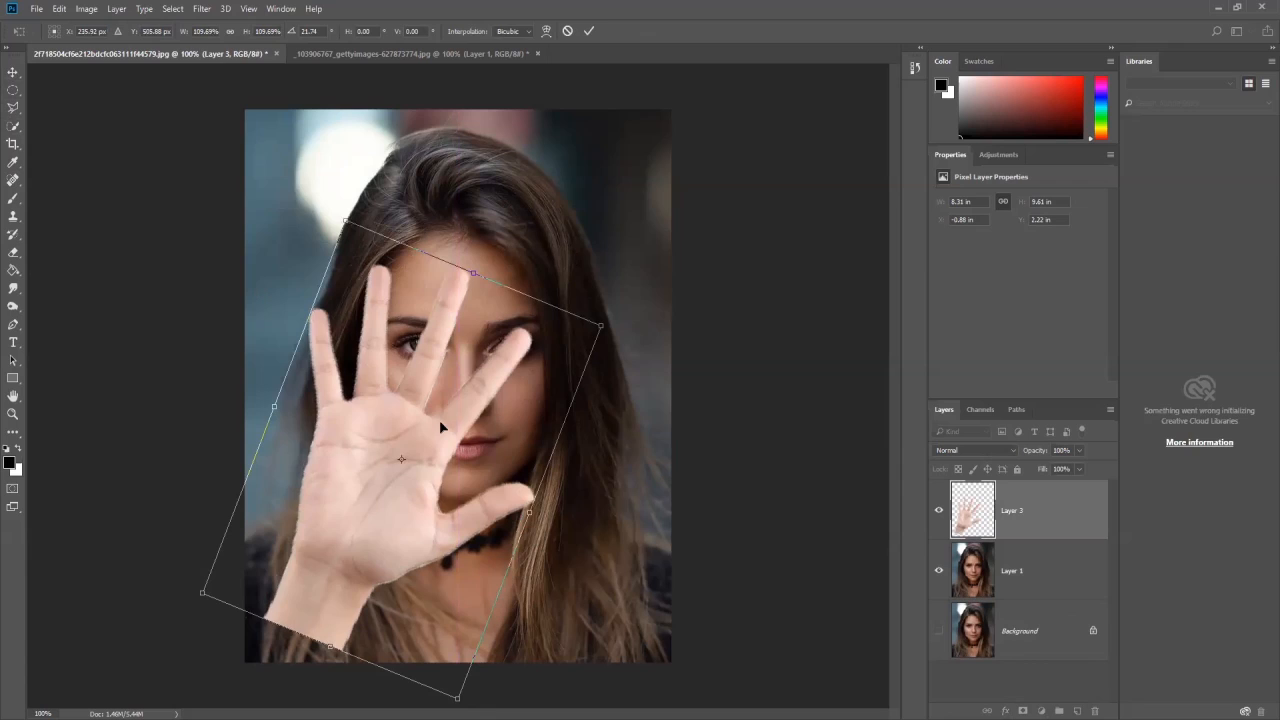
key("Return")
- Duplicate the Layer 1 portrait and move the copy above the hand layer
left_click(1050, 564)
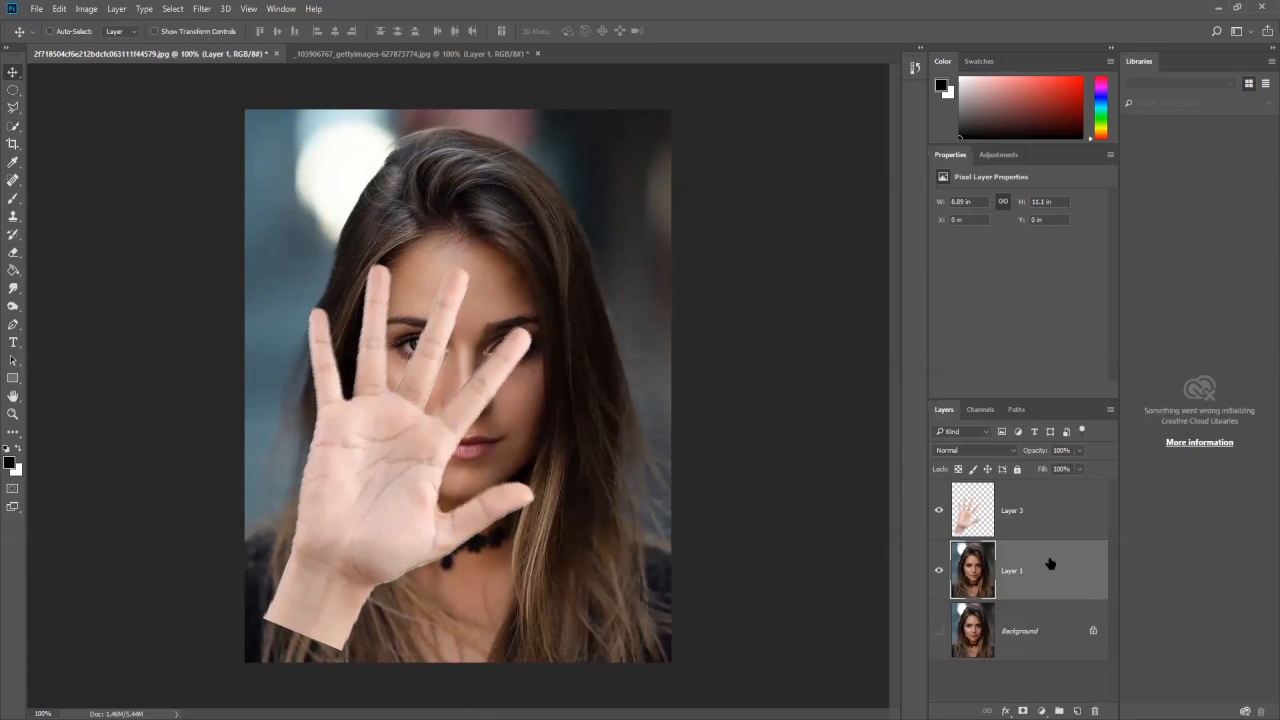
key("ctrl+j")
left_click_drag(1051, 565, 1037, 499)
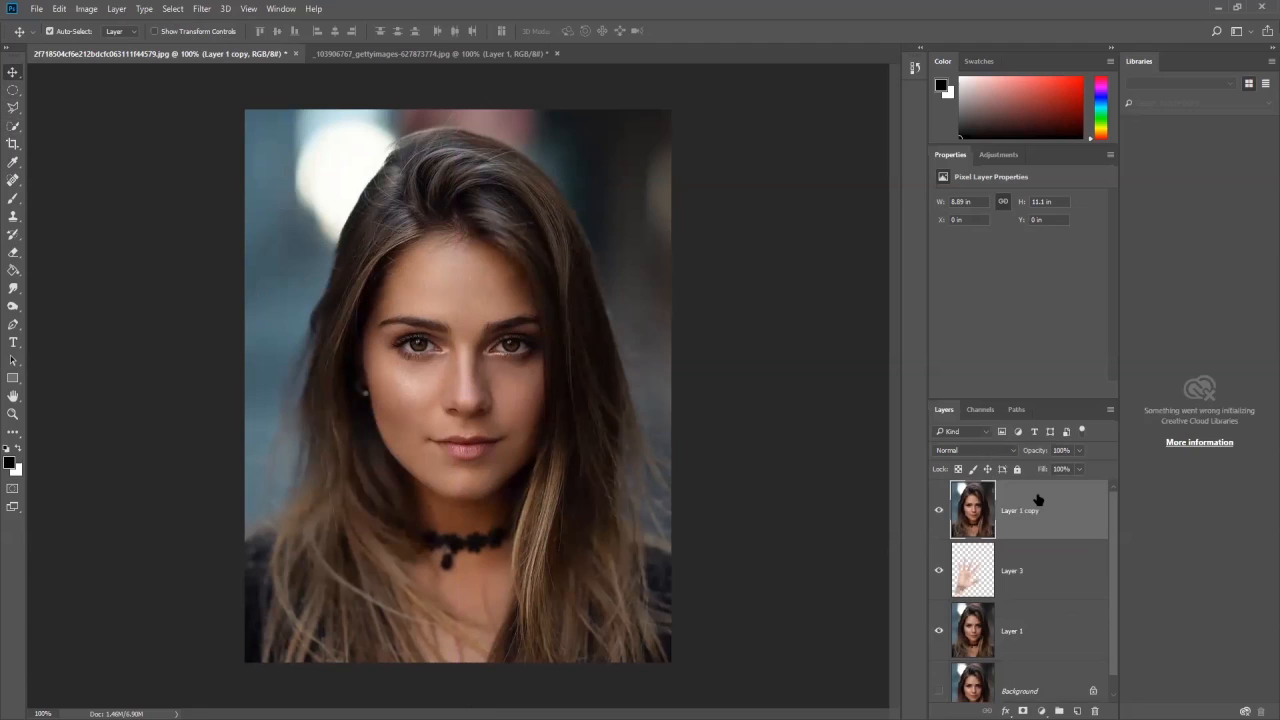
- Toggle the visibility of Layer 1 copy to compare it with the hand layer, leaving the copy hidden
left_click(1021, 588)
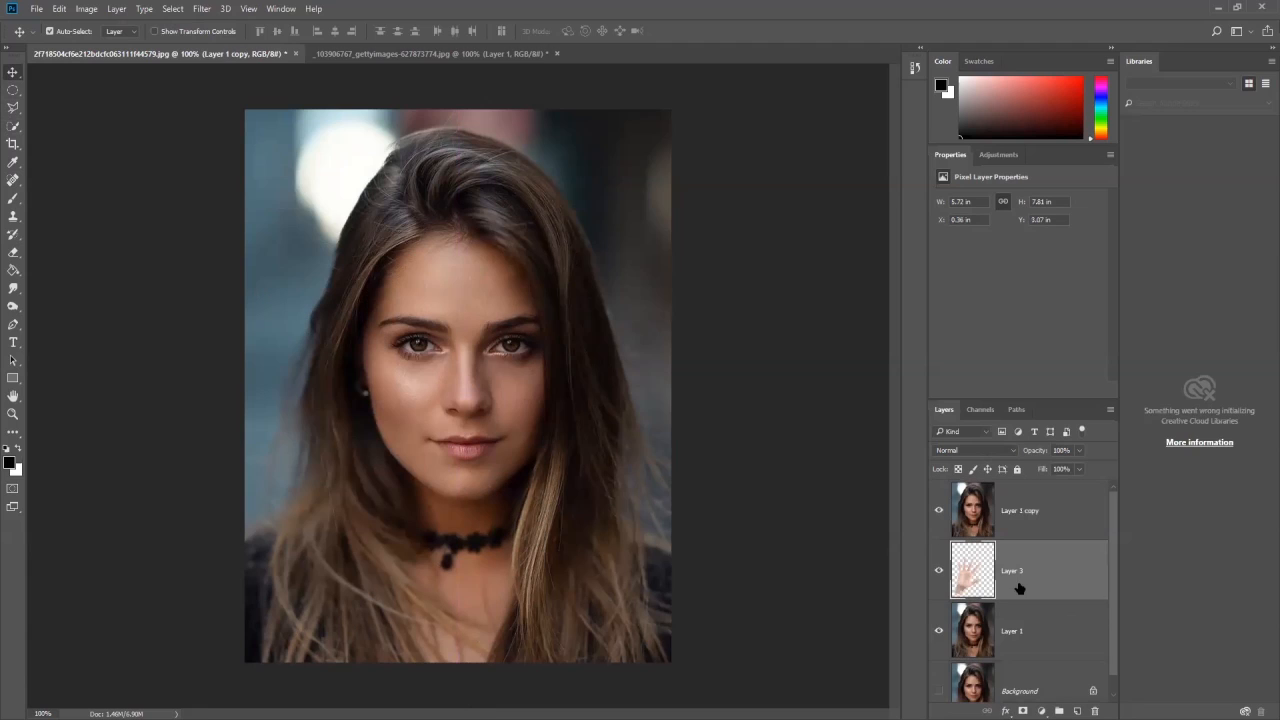
left_click(939, 511)
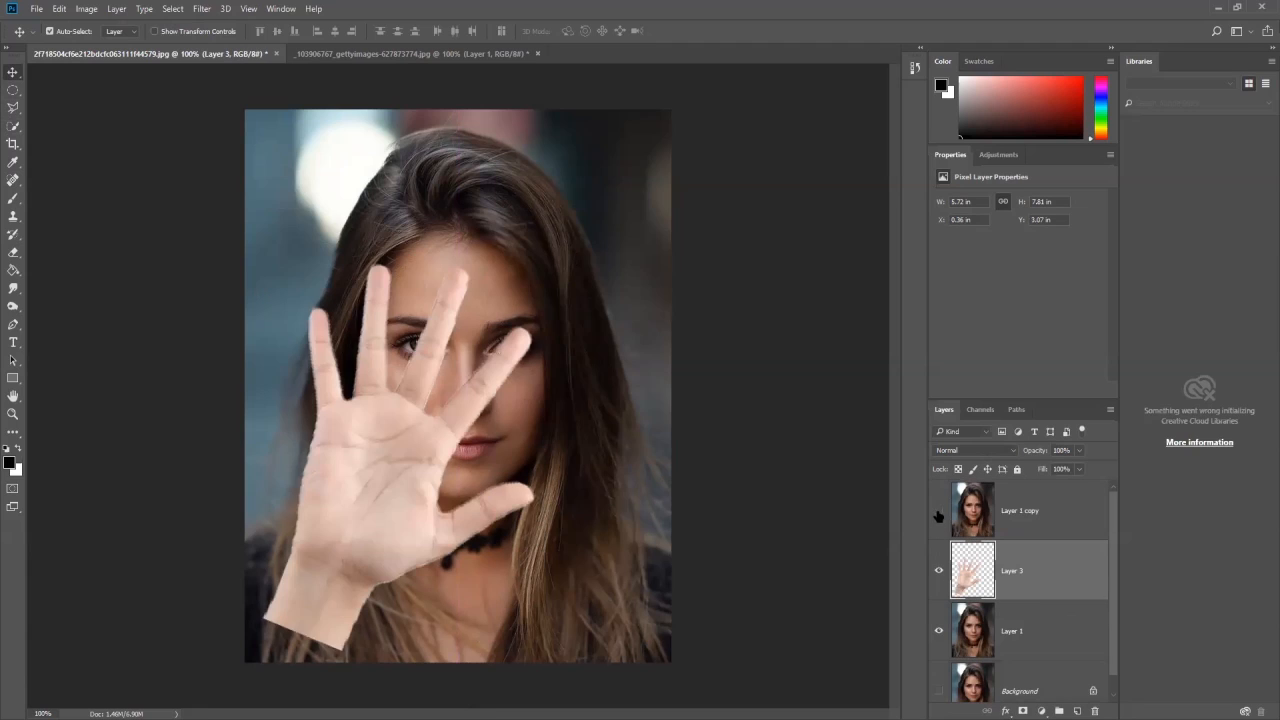
left_click(1016, 515)
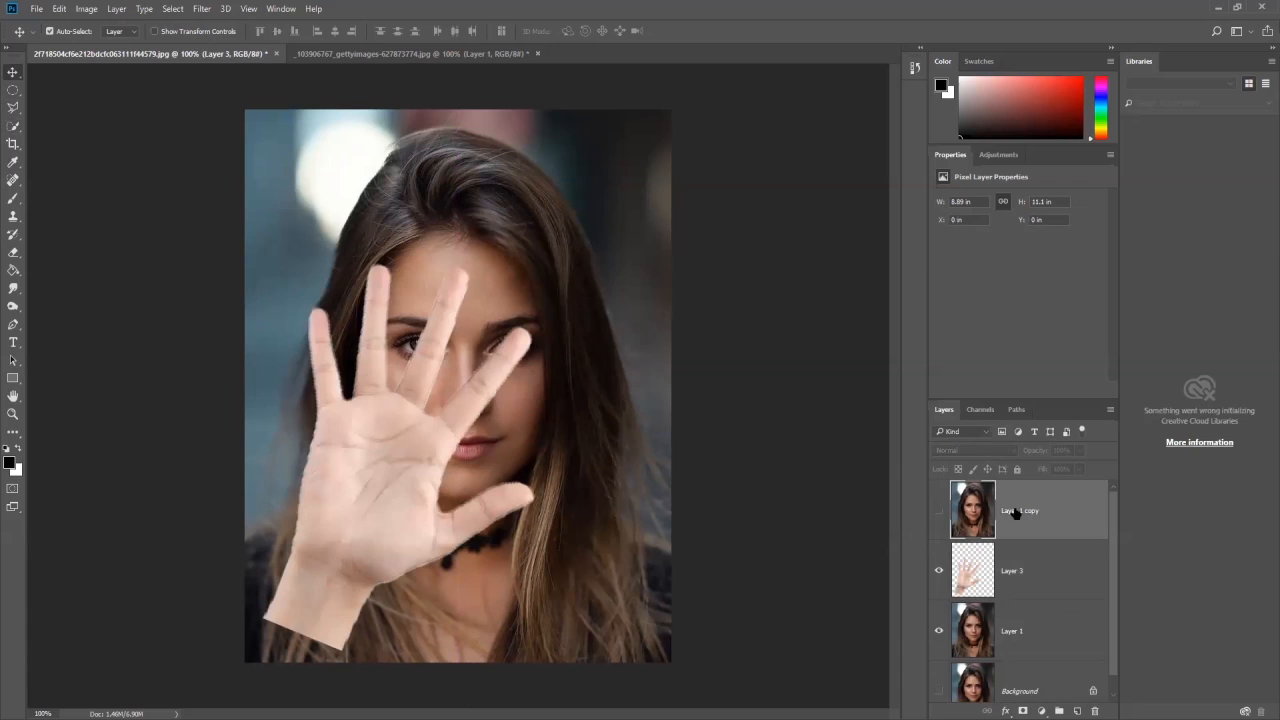
left_click(1030, 577)
left_click(938, 511)
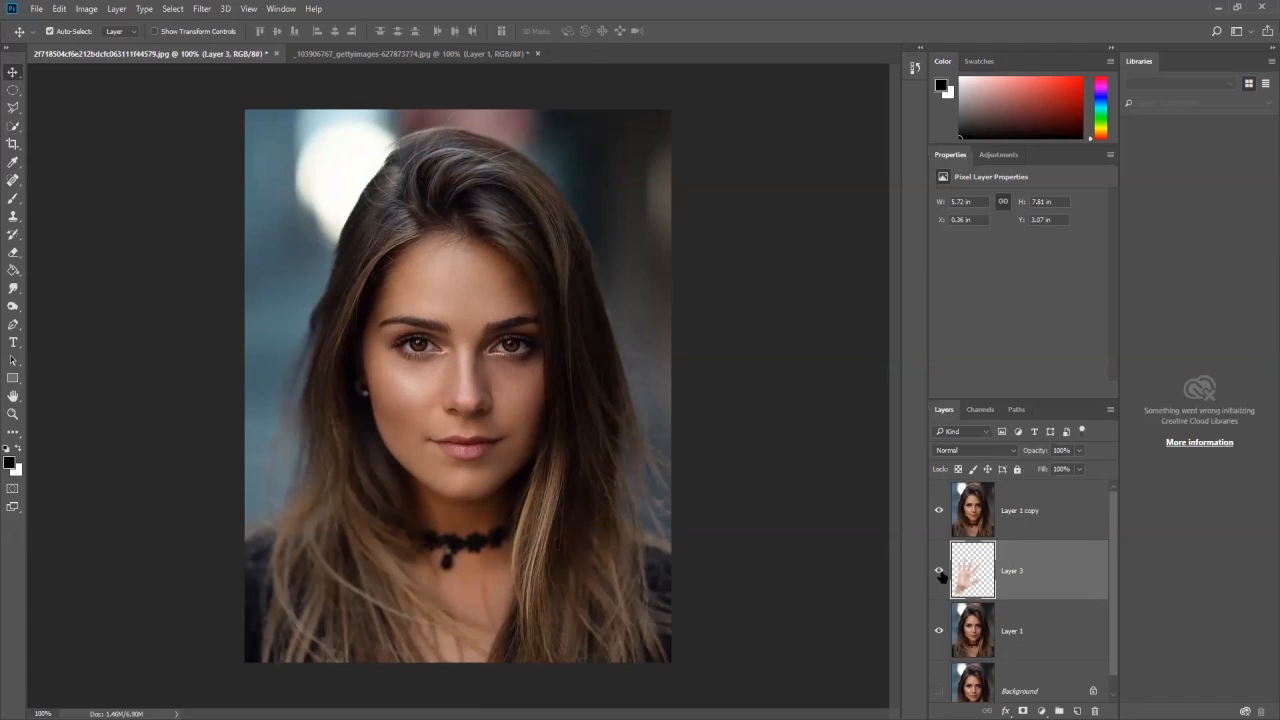
left_click(939, 510)
- Load the hand outline from Layer 3 as a selection and activate the Burn Tool
left_click(963, 580, "ctrl")
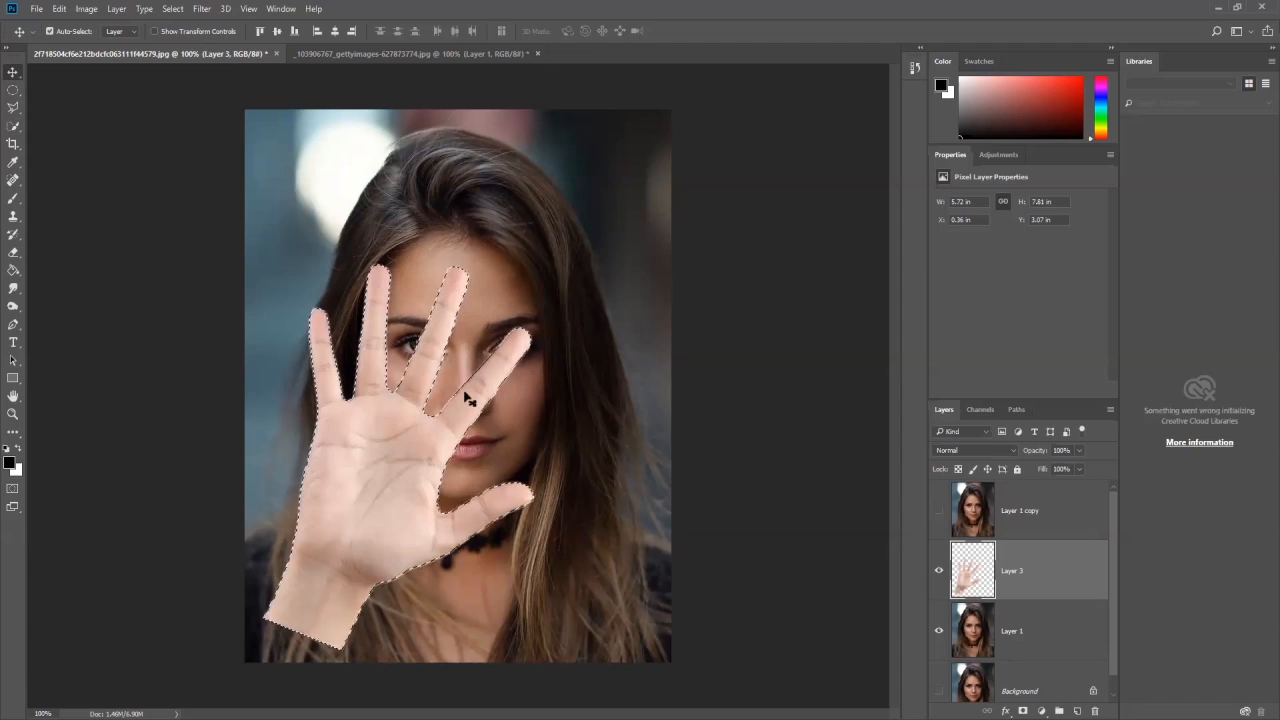
left_click(13, 309)
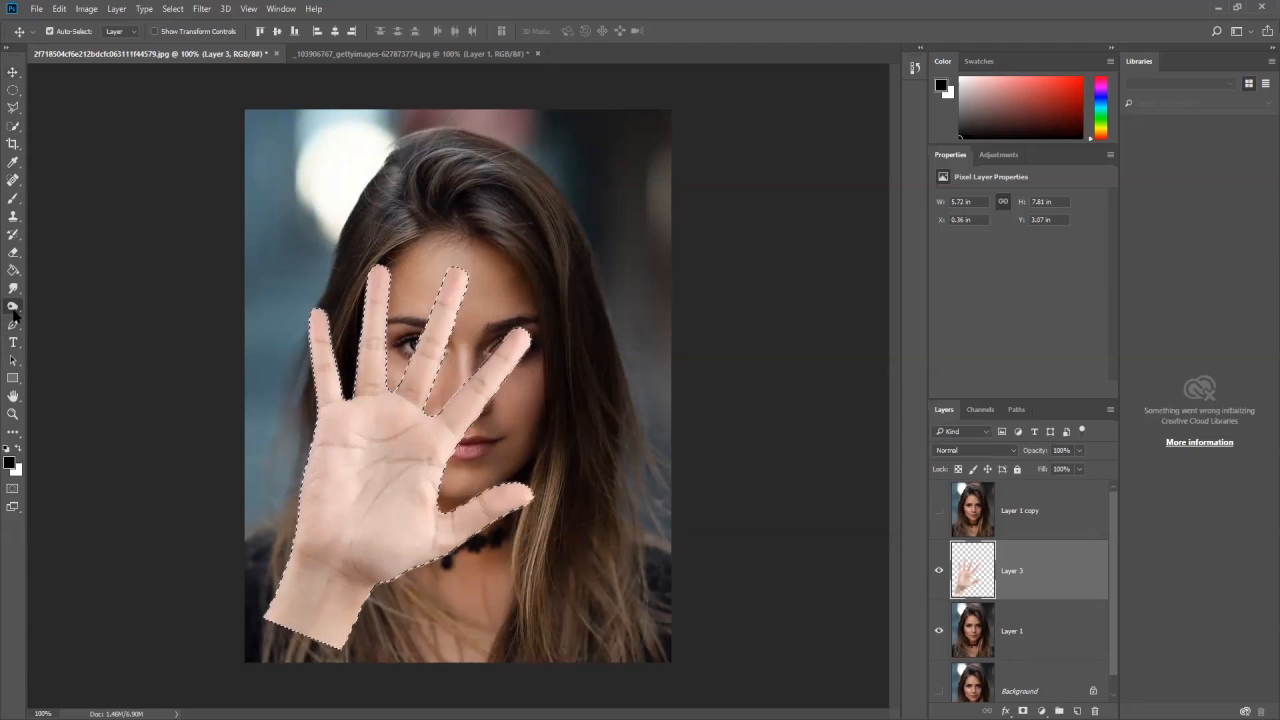
left_click(13, 309)
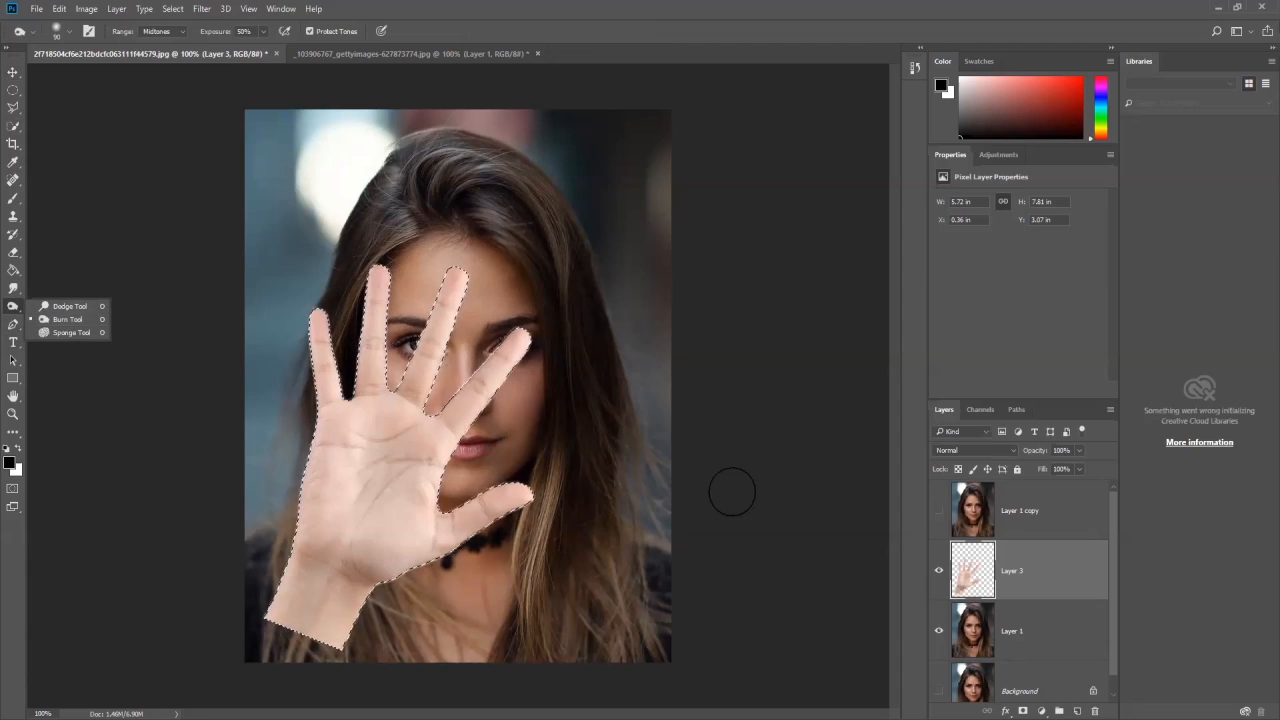
- Make Layer 1 copy the active layer, hide Layer 1 and show Layer 1 copy with the hand selection kept
left_click(1015, 530)
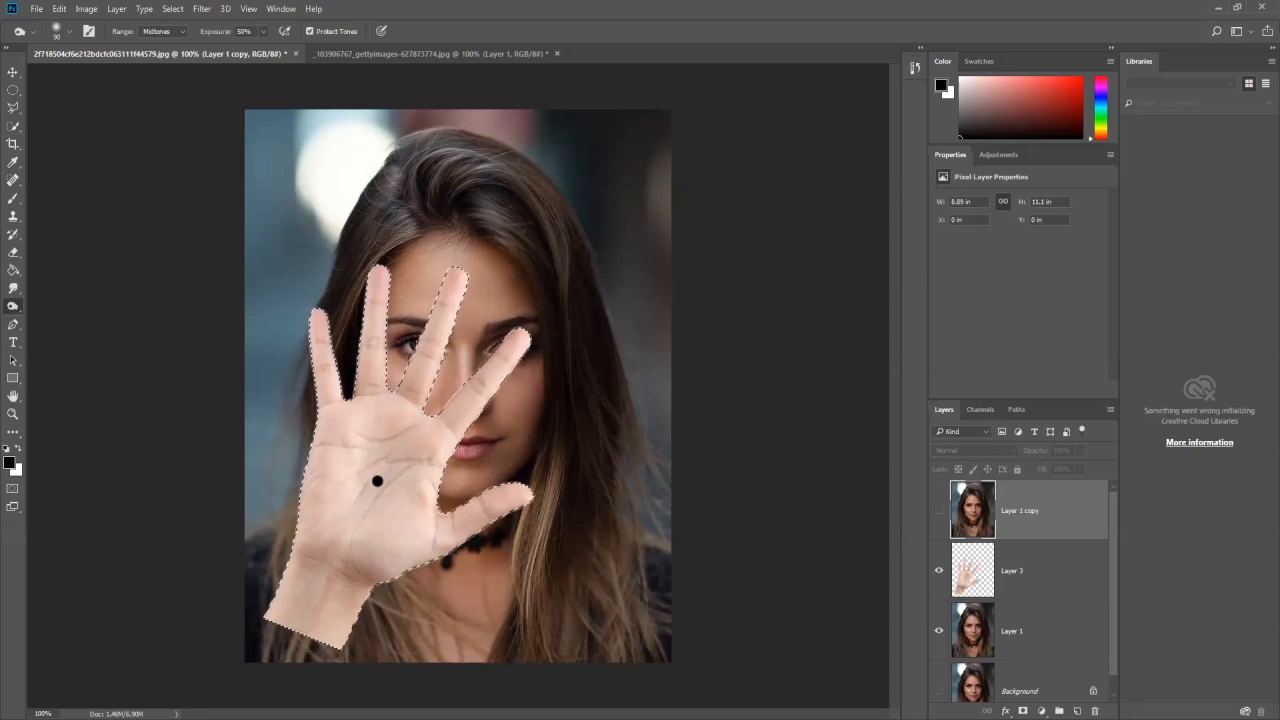
left_click(1008, 580)
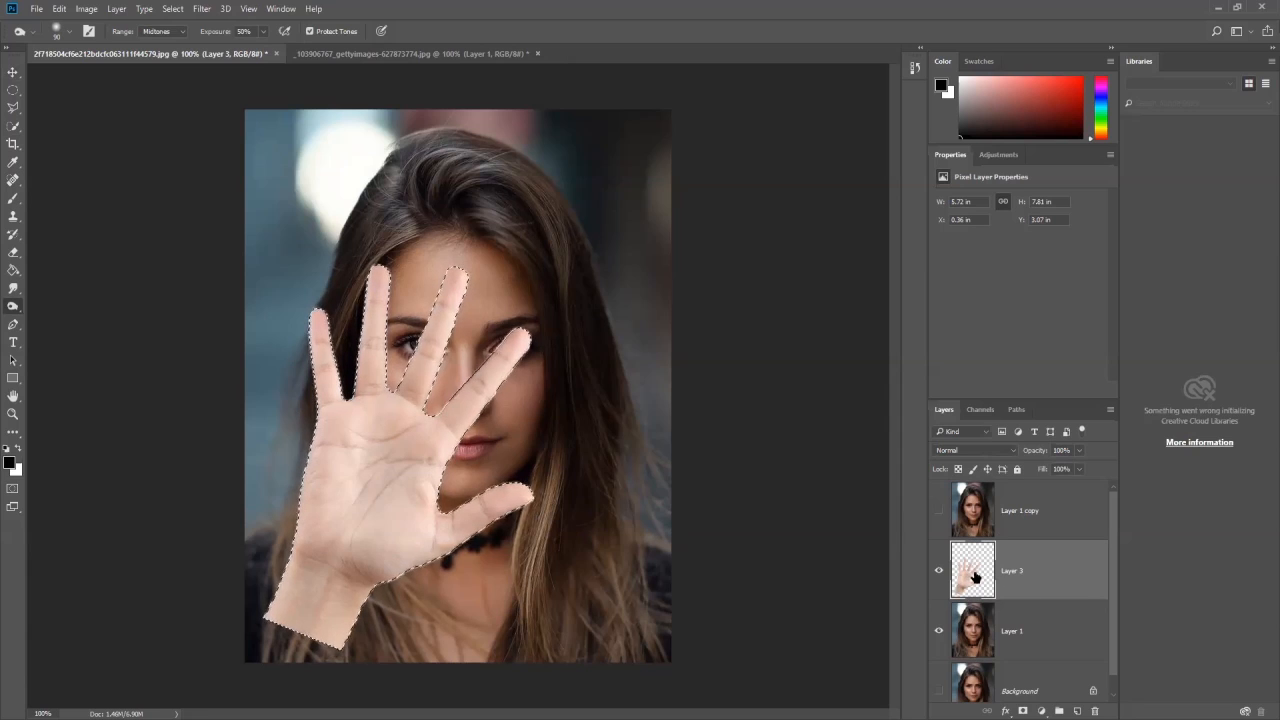
left_click(1026, 517)
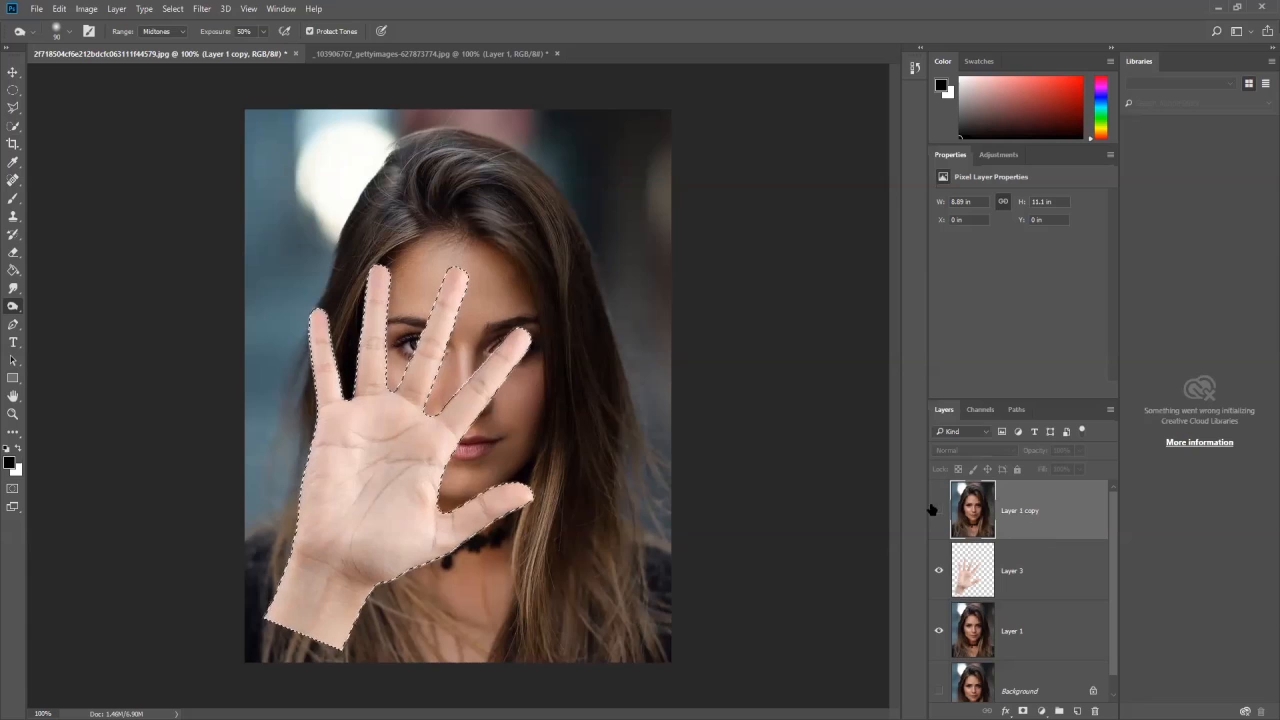
left_click(938, 631)
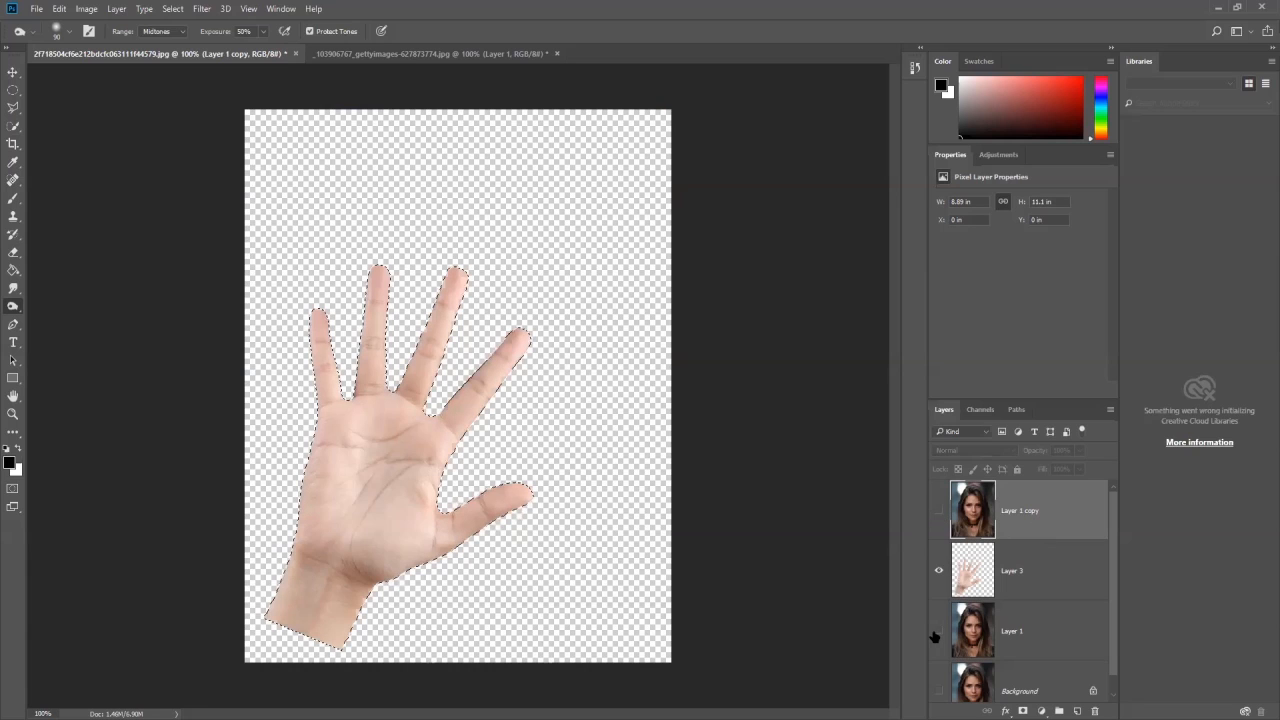
left_click(938, 512)
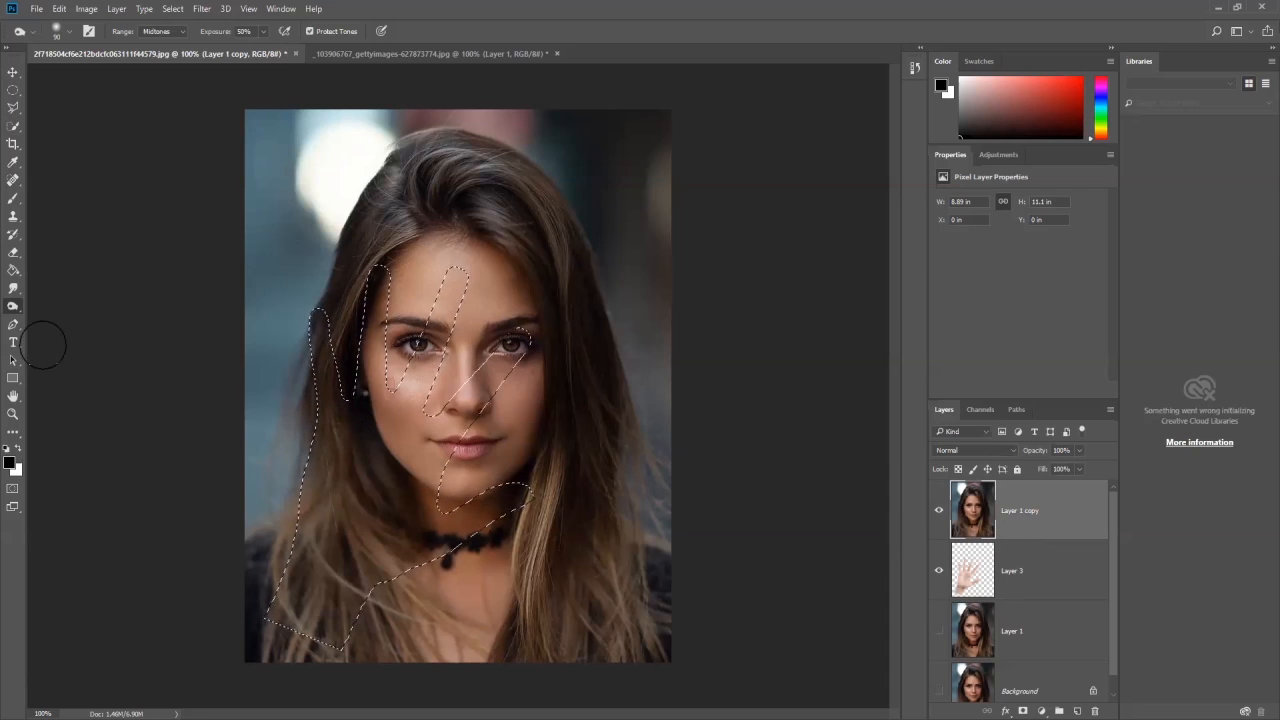
- Lighten the face inside the hand selection on Layer 1 copy with the Dodge Tool at 50% midtones exposure, and deselect
right_click(11, 308)
left_click(69, 308)
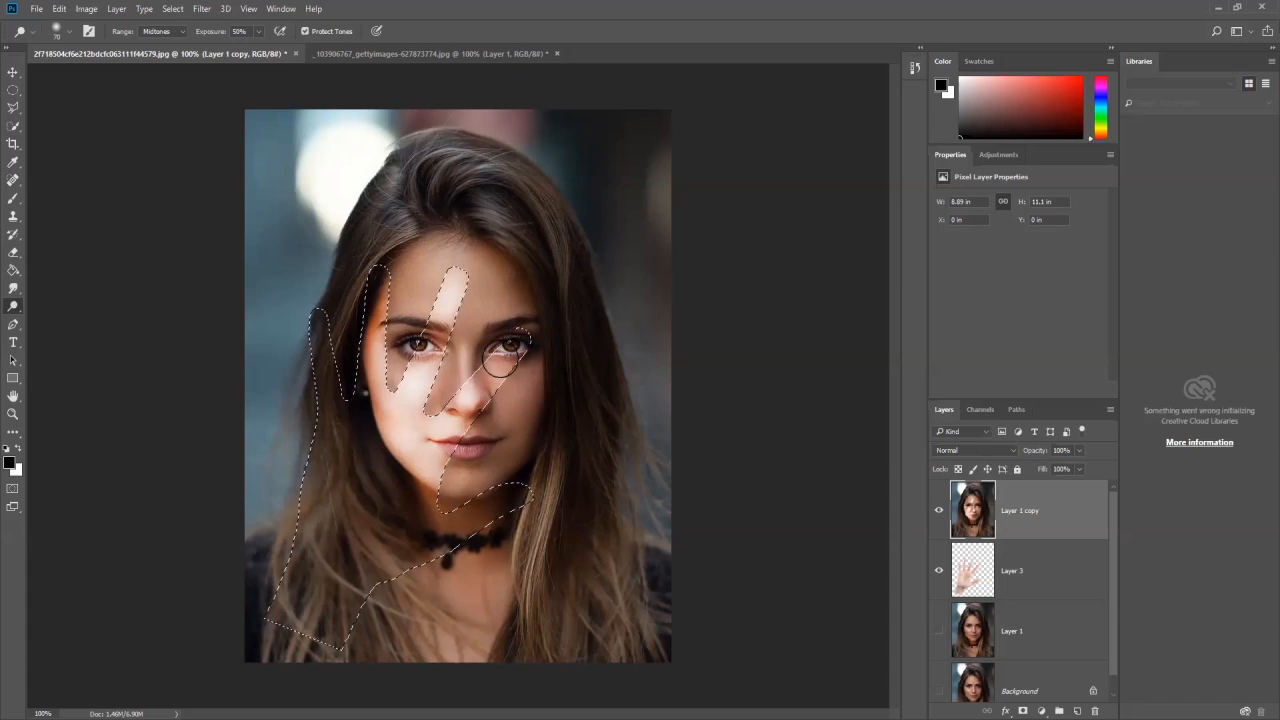
left_click(13, 72)
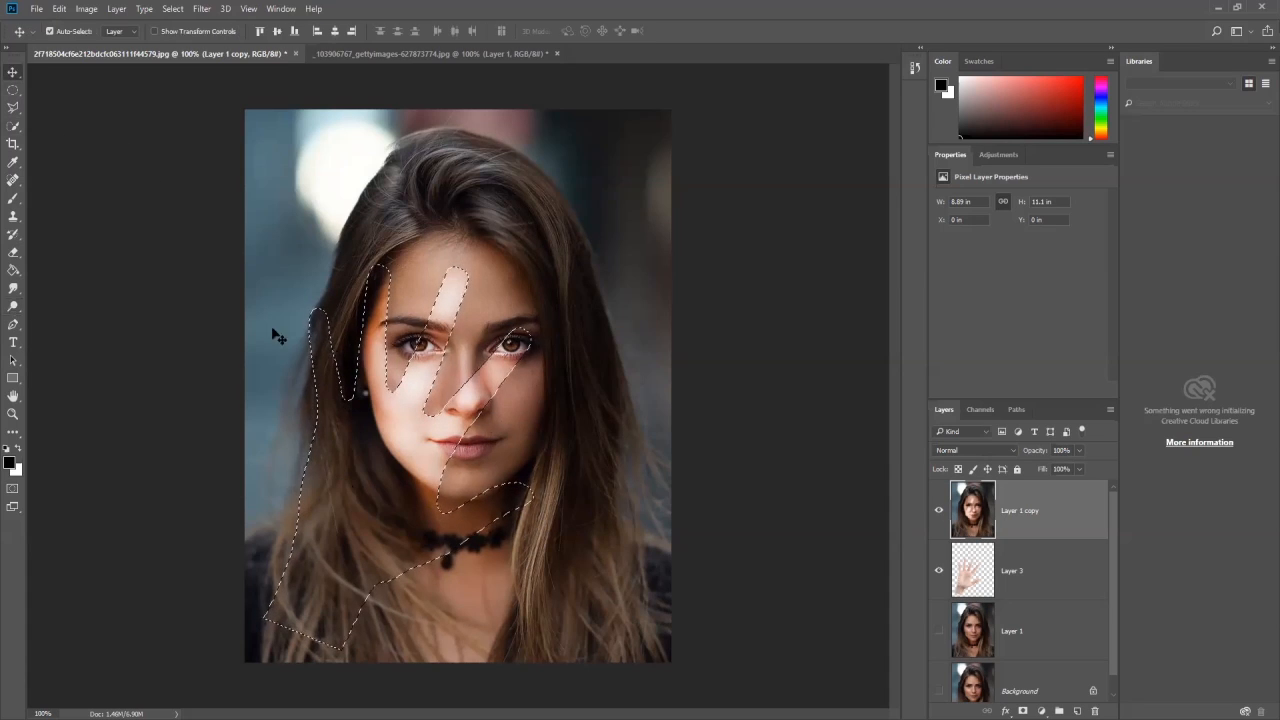
key("ctrl+d")
- Hide Layer 1 copy, duplicate Layer 1, and place the visible duplicate directly above the hand layer
left_click(938, 511)
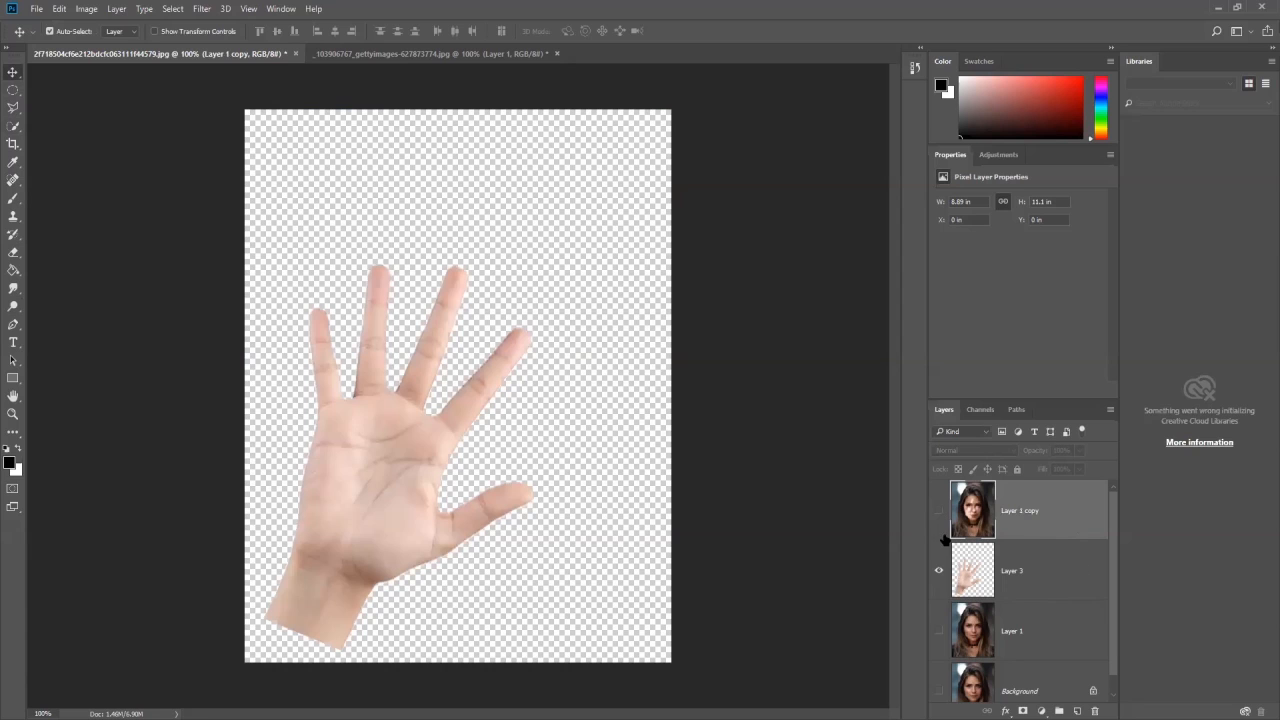
left_click(1044, 641)
key("ctrl+j")
left_click_drag(1044, 637, 1040, 540)
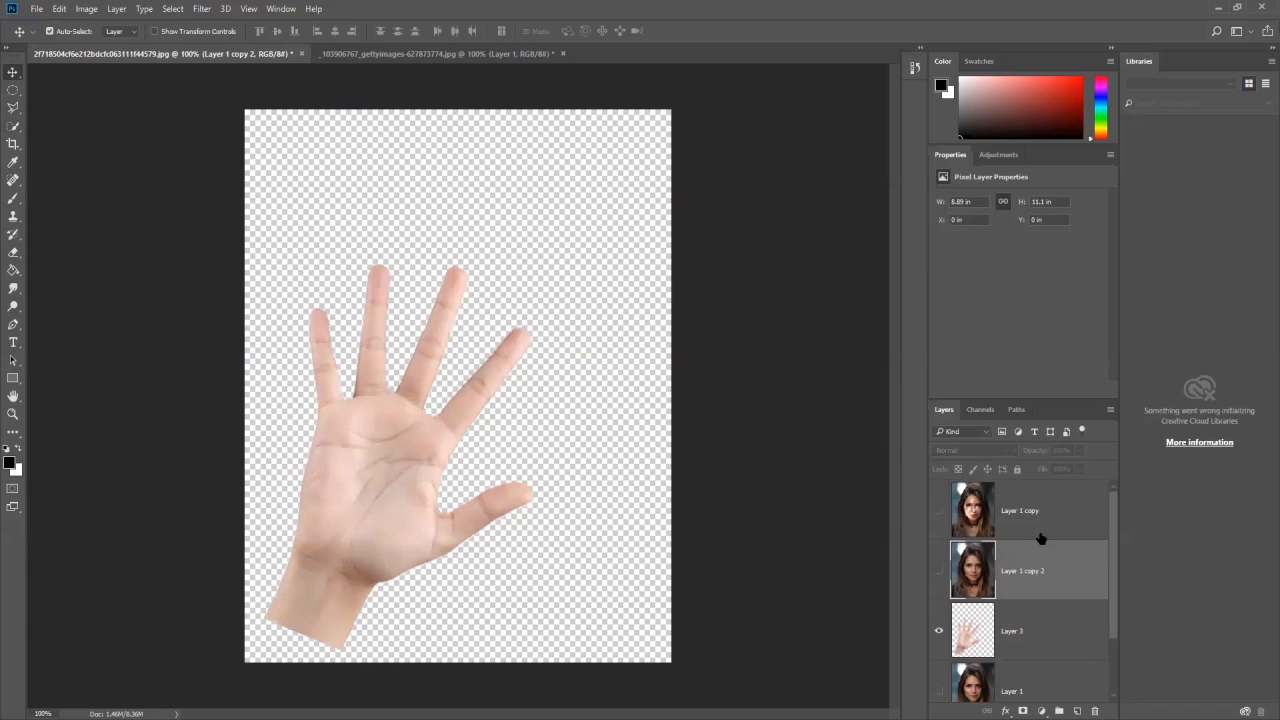
left_click(938, 570)
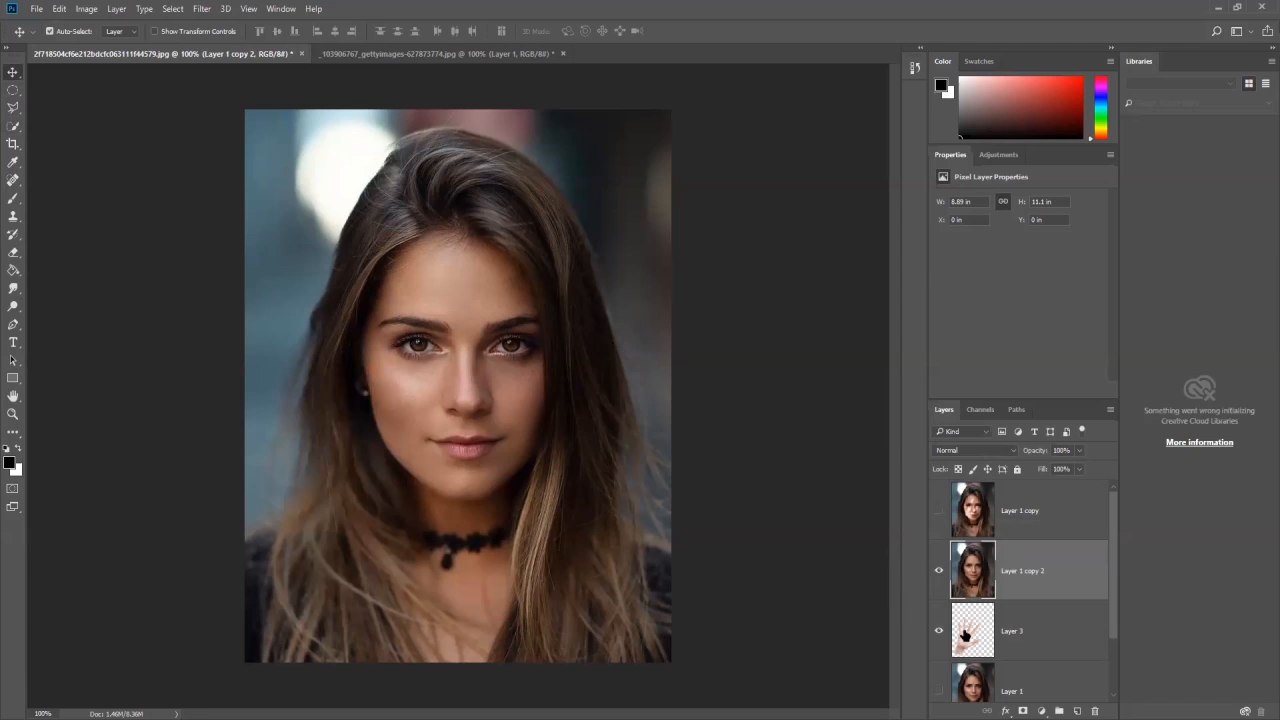
- Load the hand outline from Layer 3 as a selection again and make Layer 1 copy 2 the active layer
left_click(965, 633)
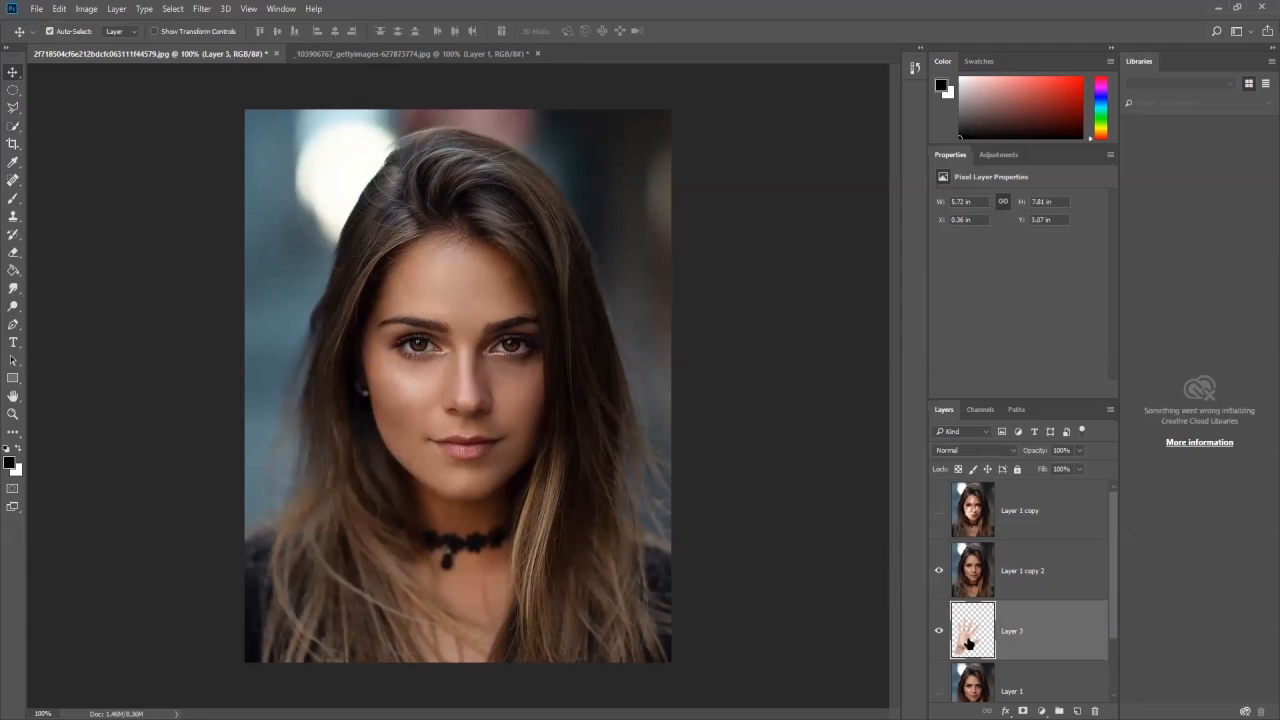
left_click(969, 640, "ctrl")
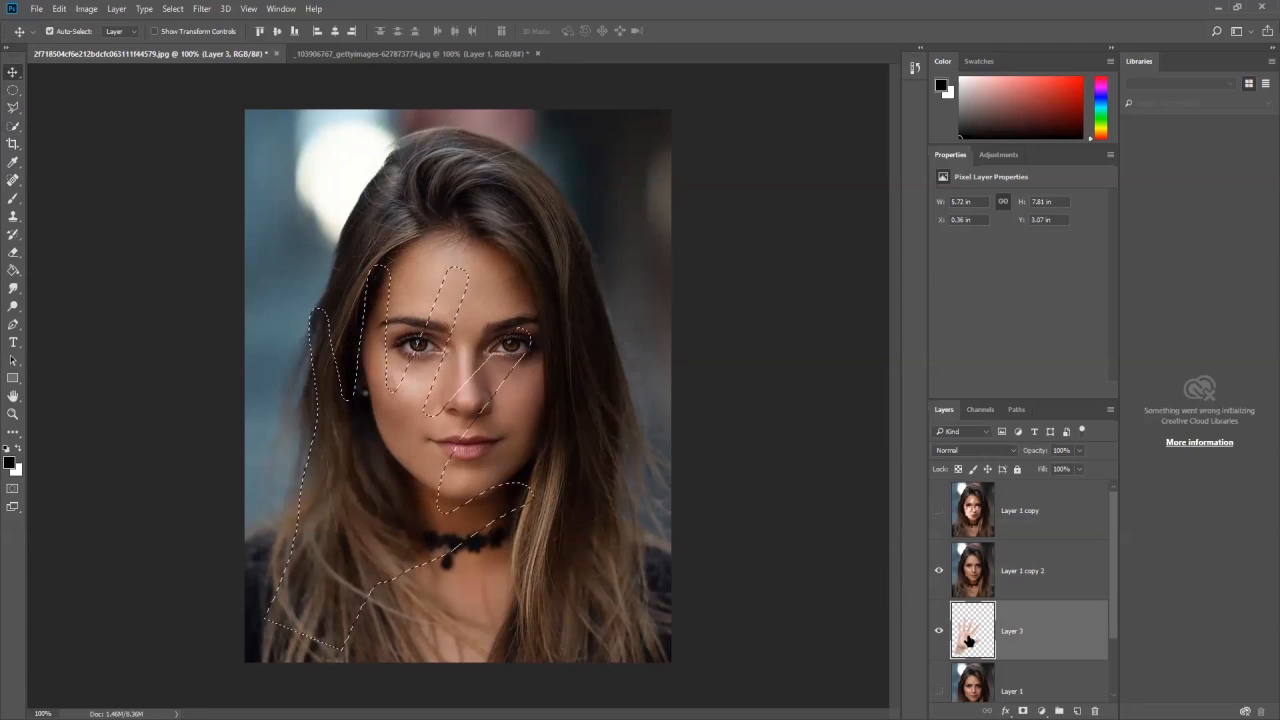
left_click(1025, 584)
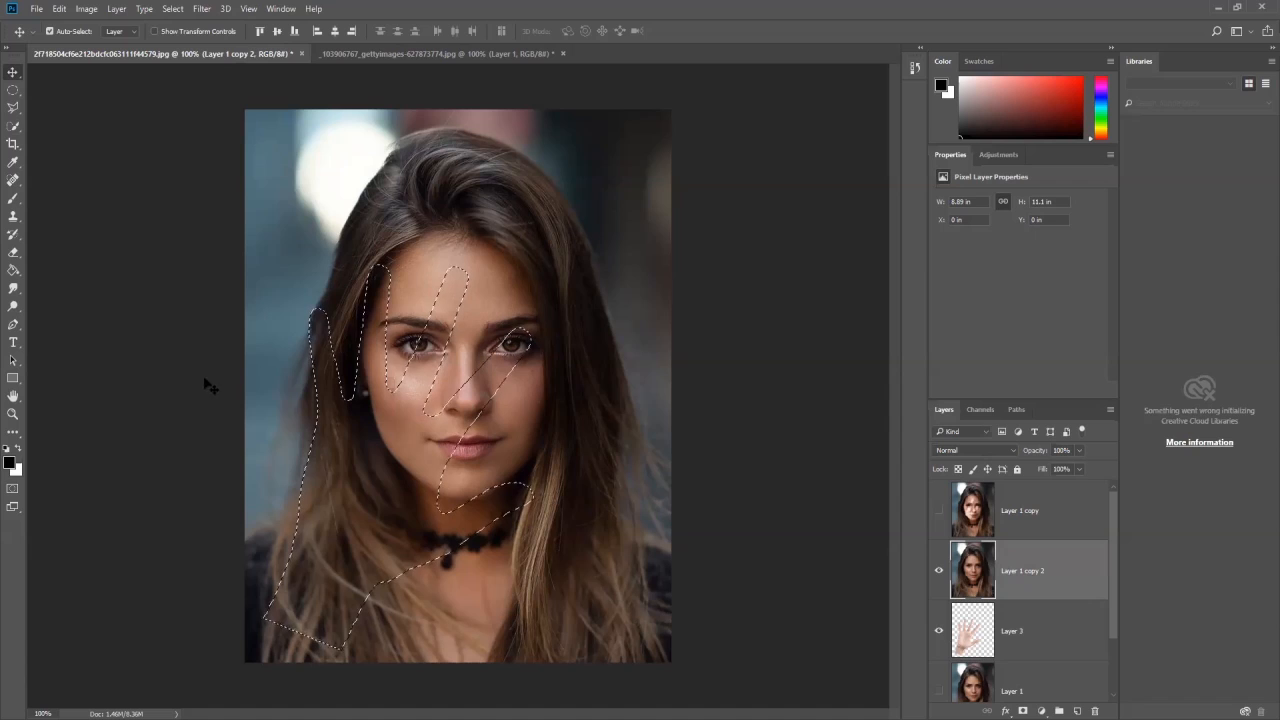
- Darken the face inside the hand selection on Layer 1 copy 2 with the Burn Tool at 50% midtones exposure, and deselect
left_click(19, 289)
left_click_drag(21, 293, 13, 313)
right_click(13, 311)
left_click(71, 321)
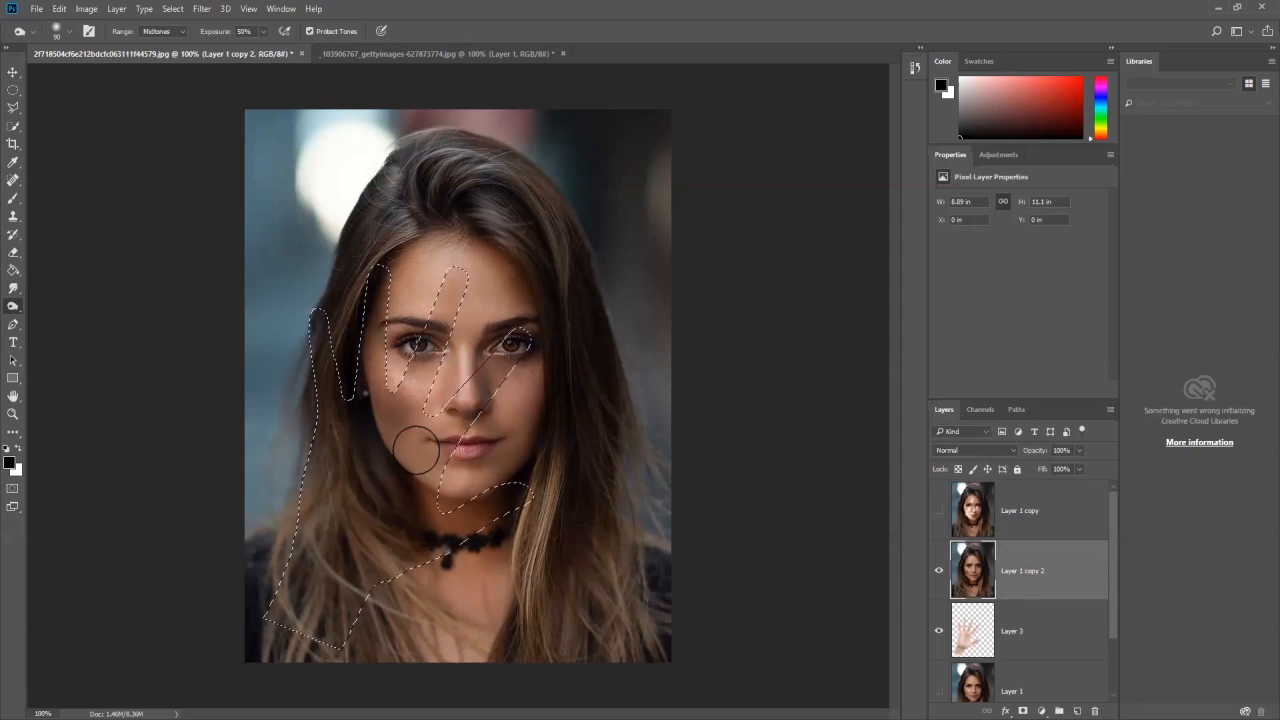
mouse_move(445, 287)
left_mouse_down()
mouse_move(396, 410)
mouse_move(381, 269)
mouse_move(381, 347)
mouse_move(407, 425)
mouse_move(515, 351)
mouse_move(395, 478)
mouse_move(449, 490)
left_mouse_up()
key("ctrl+d")
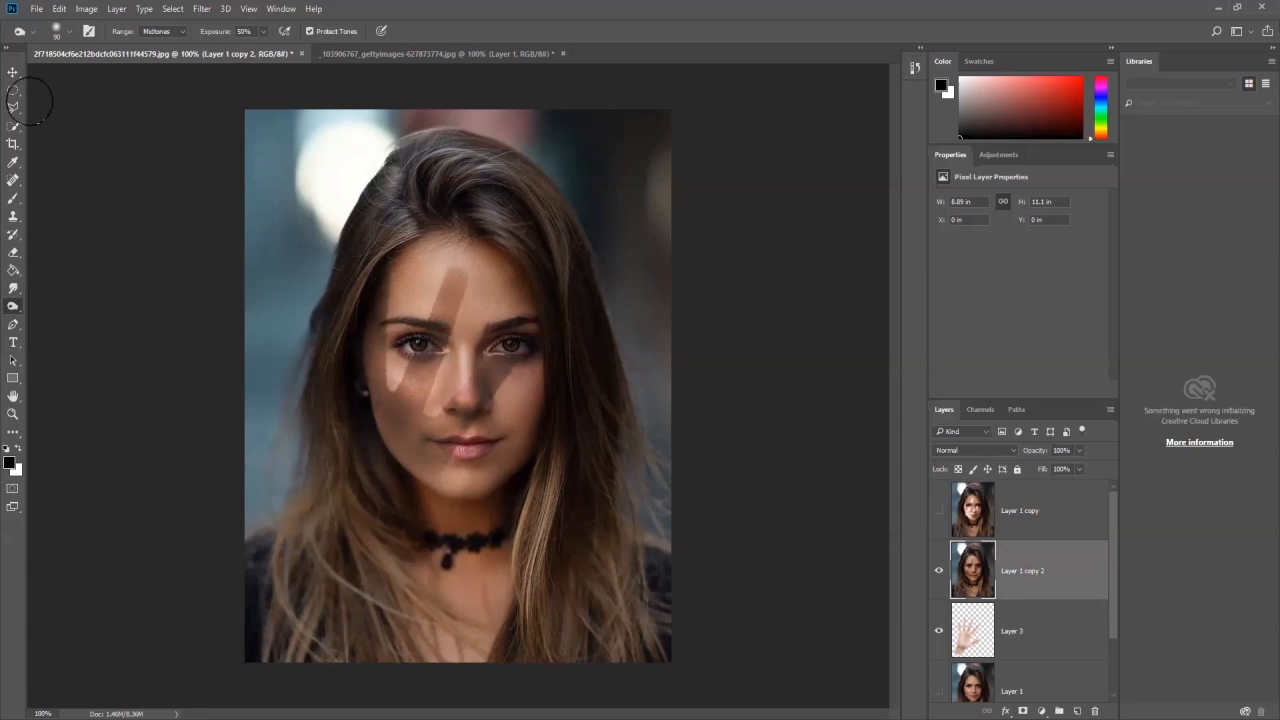
left_click(13, 72)
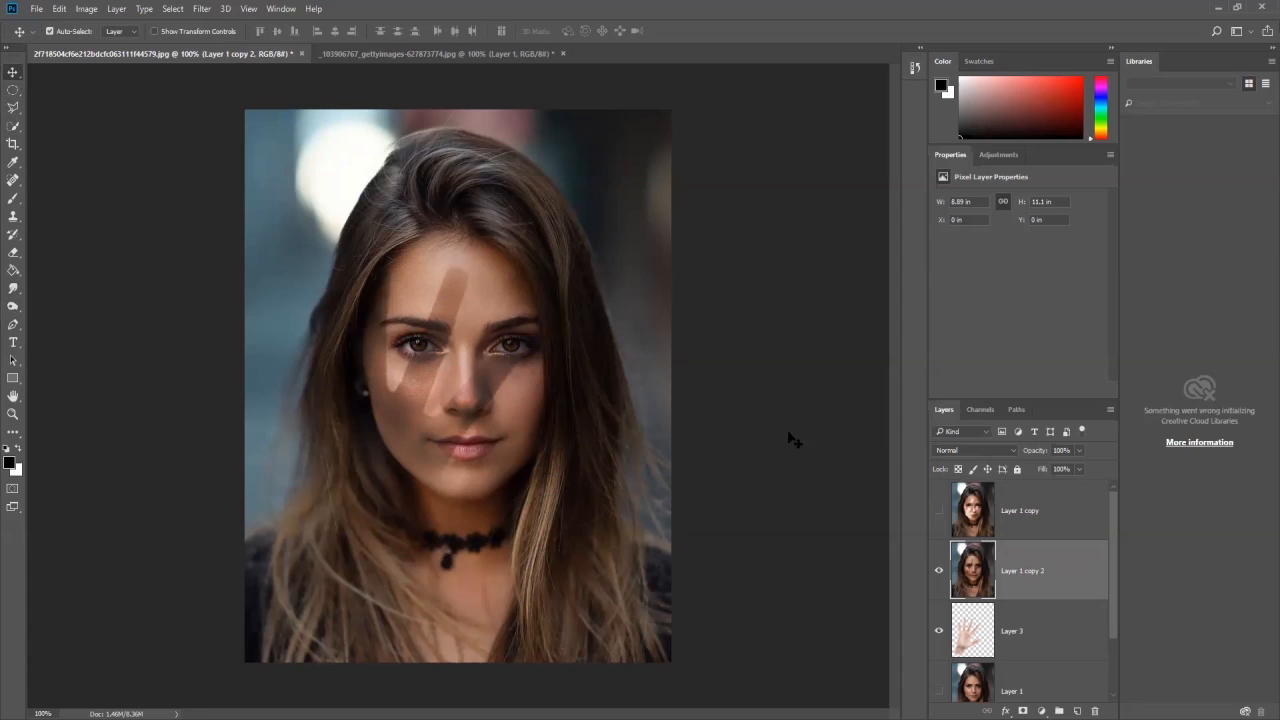
- Show Layer 1 copy, scale it down to about 5.11 in wide, and move it toward the canvas's lower right
left_click(938, 511)
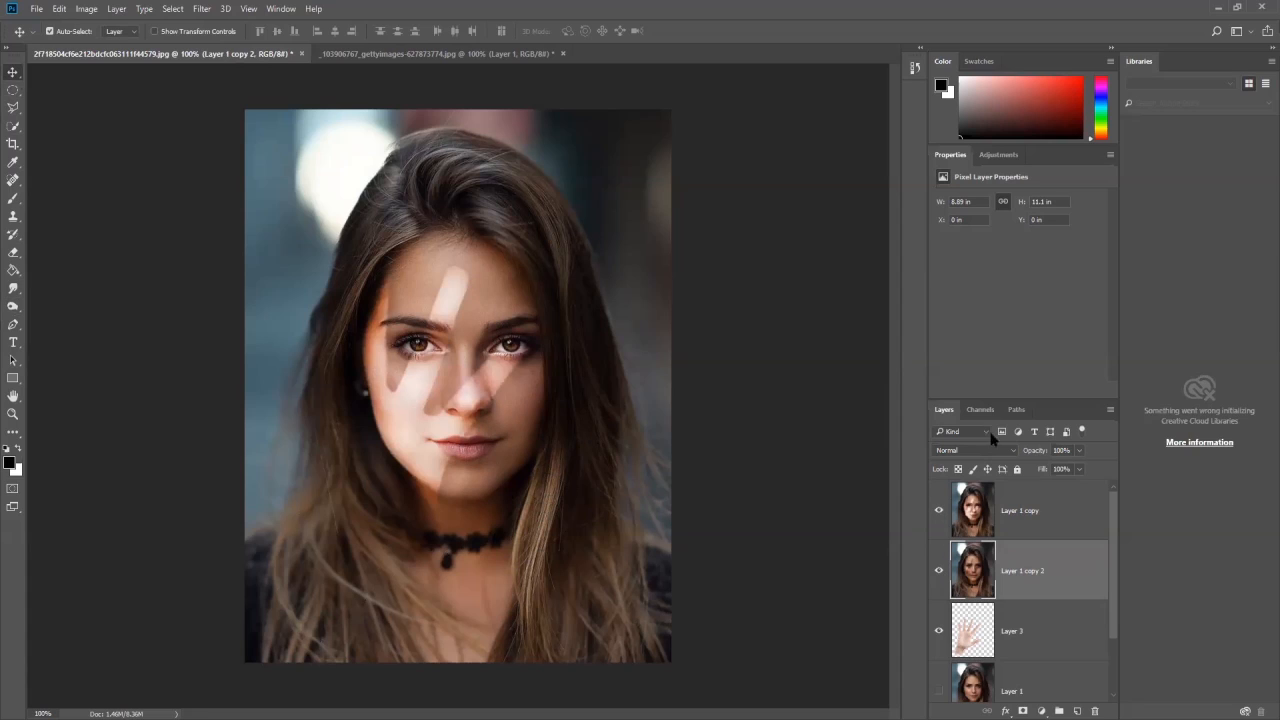
left_click(1025, 512)
key("ctrl+t")
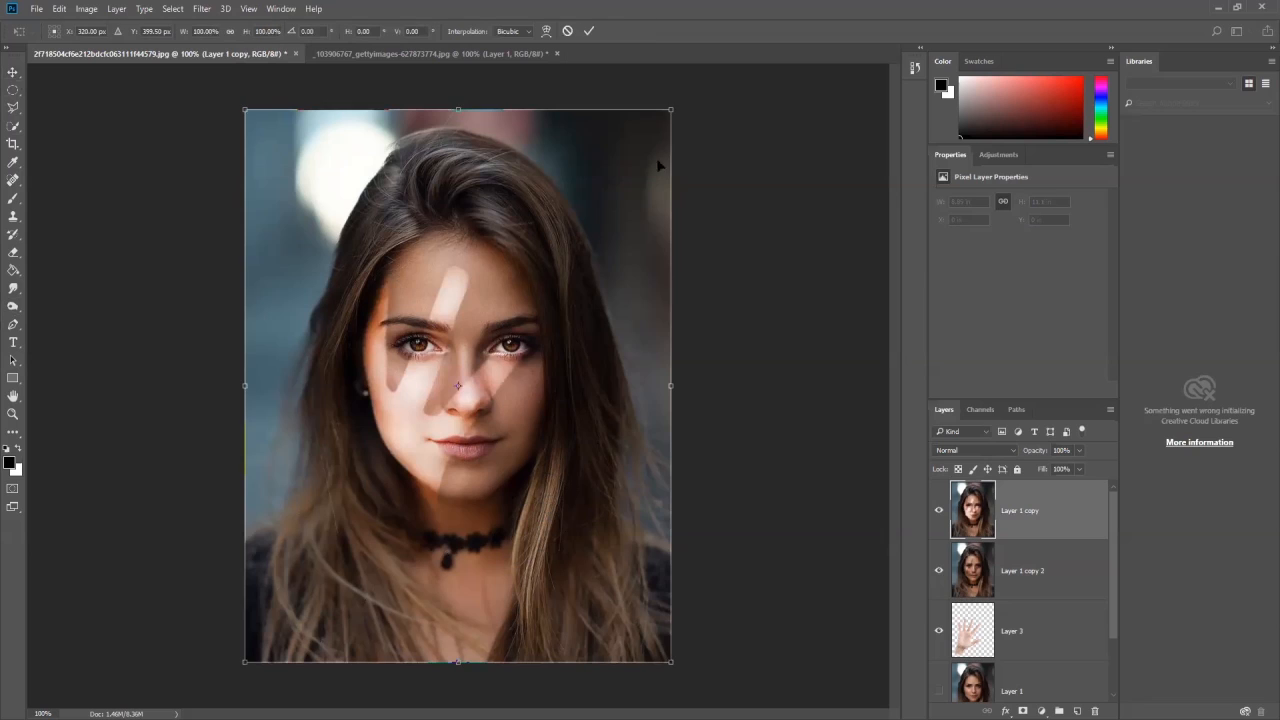
left_click_drag(670, 110, 486, 343)
left_click_drag(447, 389, 628, 346)
key("Return")
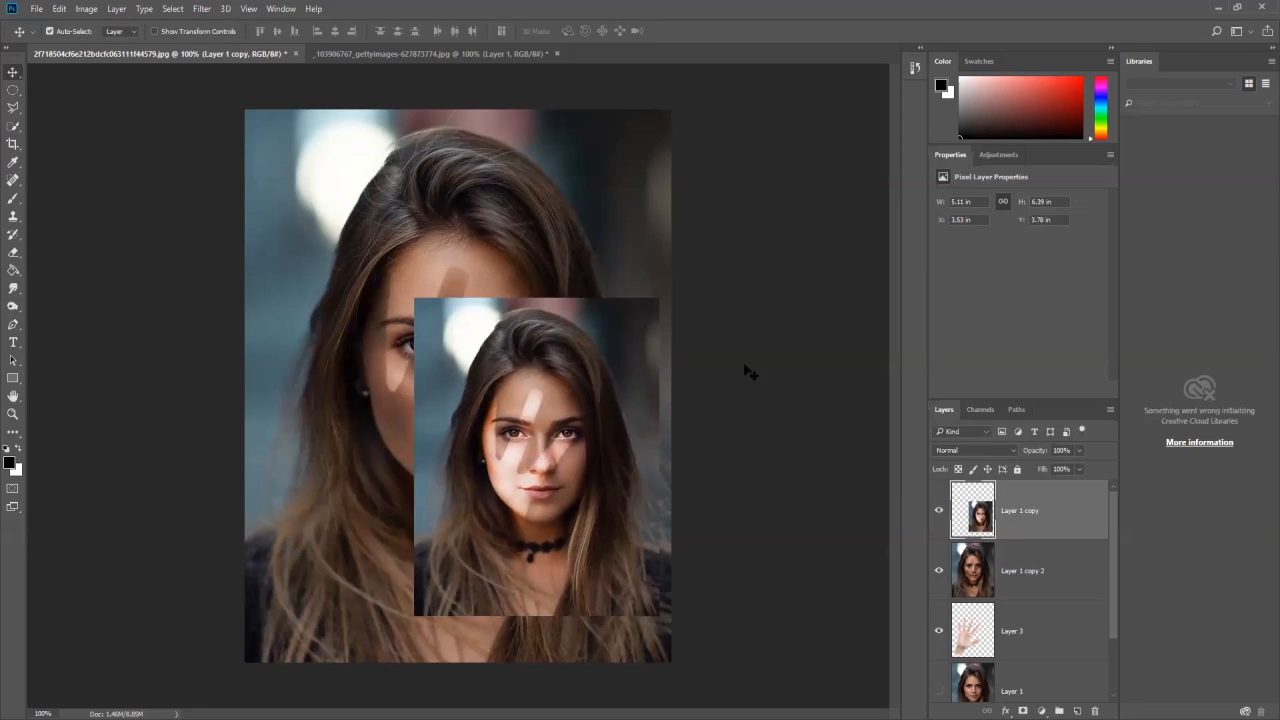
- Scale Layer 1 copy 2 down into the canvas's lower-left corner and move Layer 1 copy into the lower-right corner beside it
left_click(1021, 559)
key("ctrl+t")
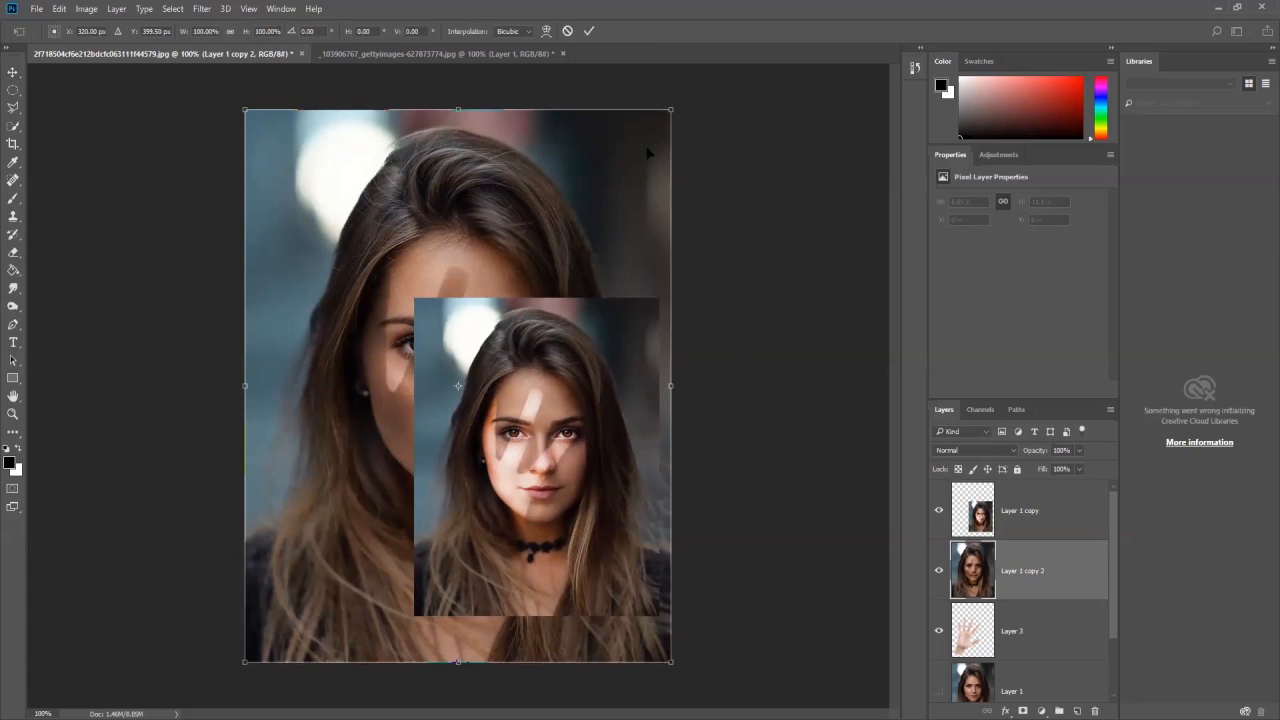
left_click_drag(670, 108, 440, 340)
mouse_move(371, 413)
left_mouse_down()
mouse_move(368, 394)
mouse_move(371, 412)
left_mouse_up()
key("Return")
left_click_drag(544, 316, 585, 402)
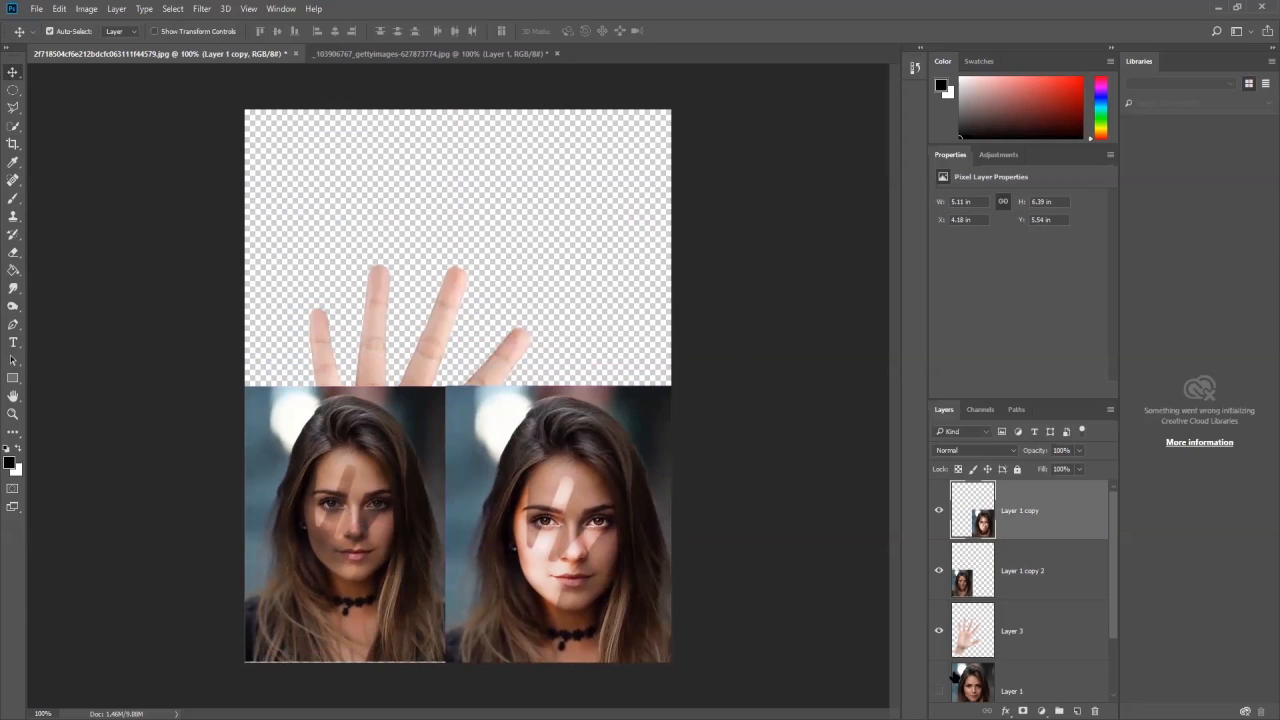
- Show Layer 1, hide the hand layer, and scale Layer 1 to about 4.78 by 5.97 in, centred above the two shaded portraits
left_click(939, 690)
left_click(939, 631)
left_click(568, 254, "ctrl")
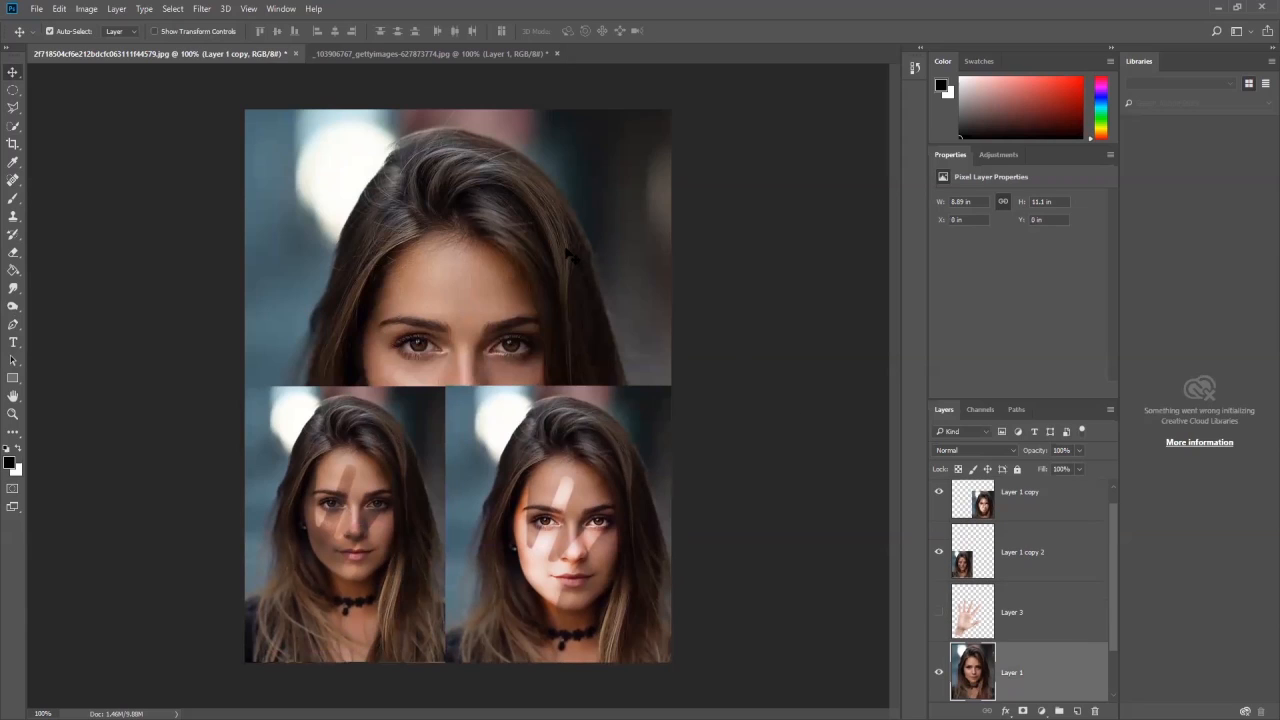
key("ctrl+t")
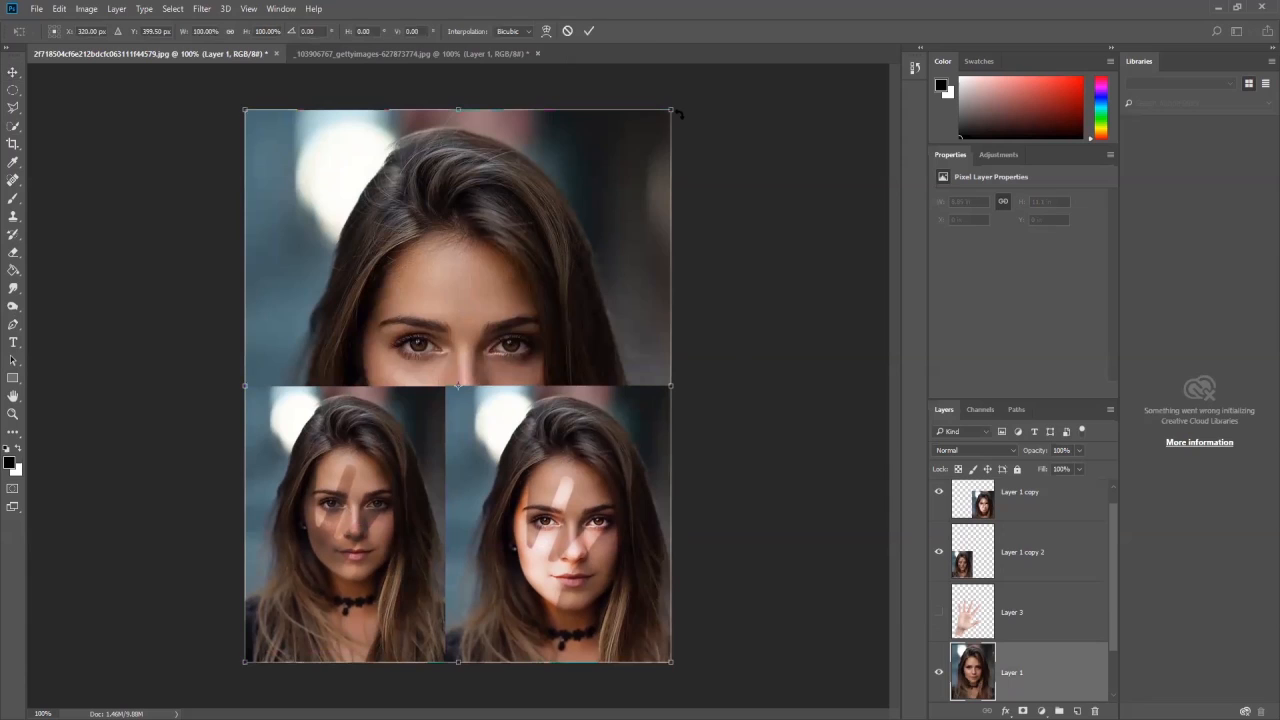
left_click_drag(670, 110, 548, 170)
key("Return")
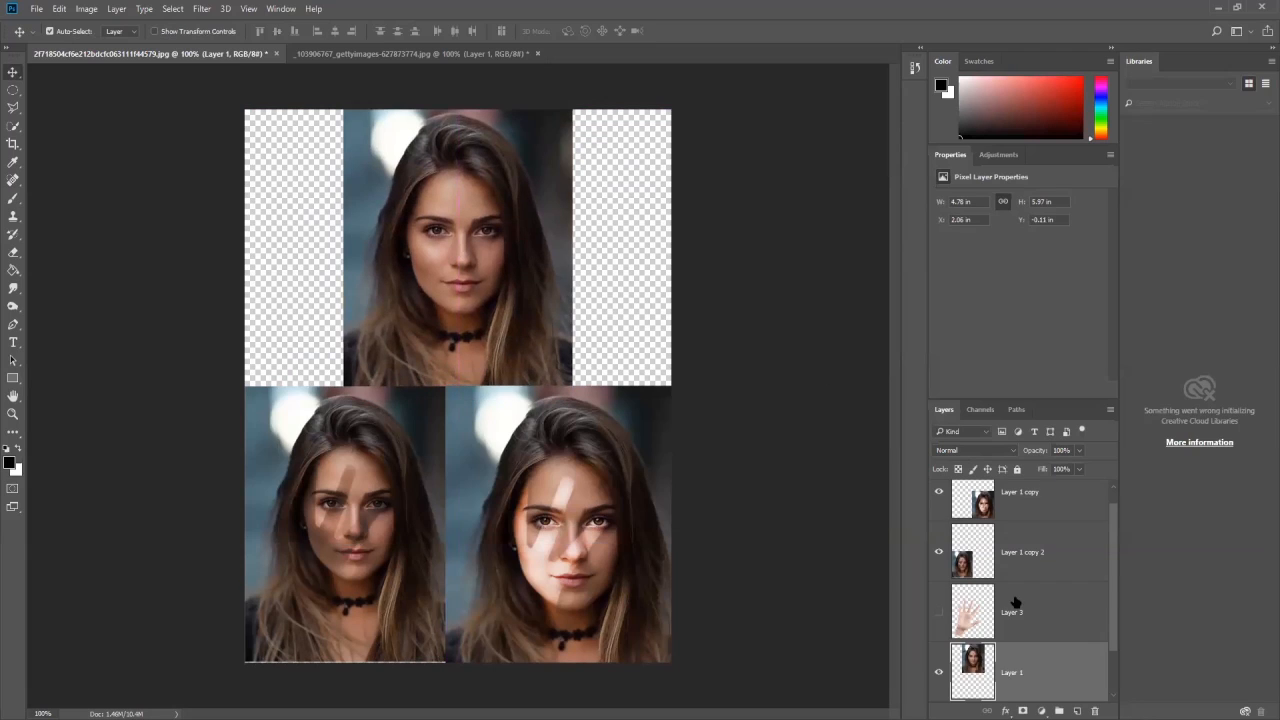
- Review the Burn and Dodge tools against the two shaded portraits, leaving Dodge as the chosen toning tool
scroll(1010, 600, "down", 1)
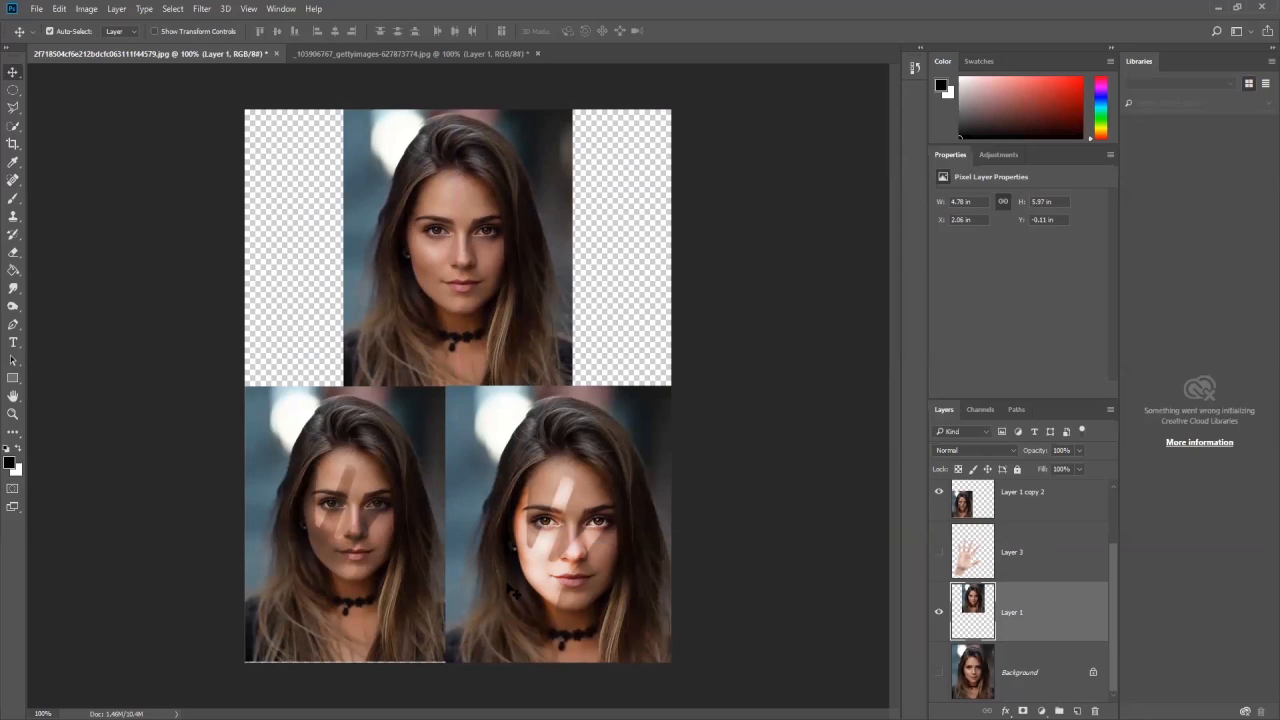
left_click_drag(19, 310, 60, 319)
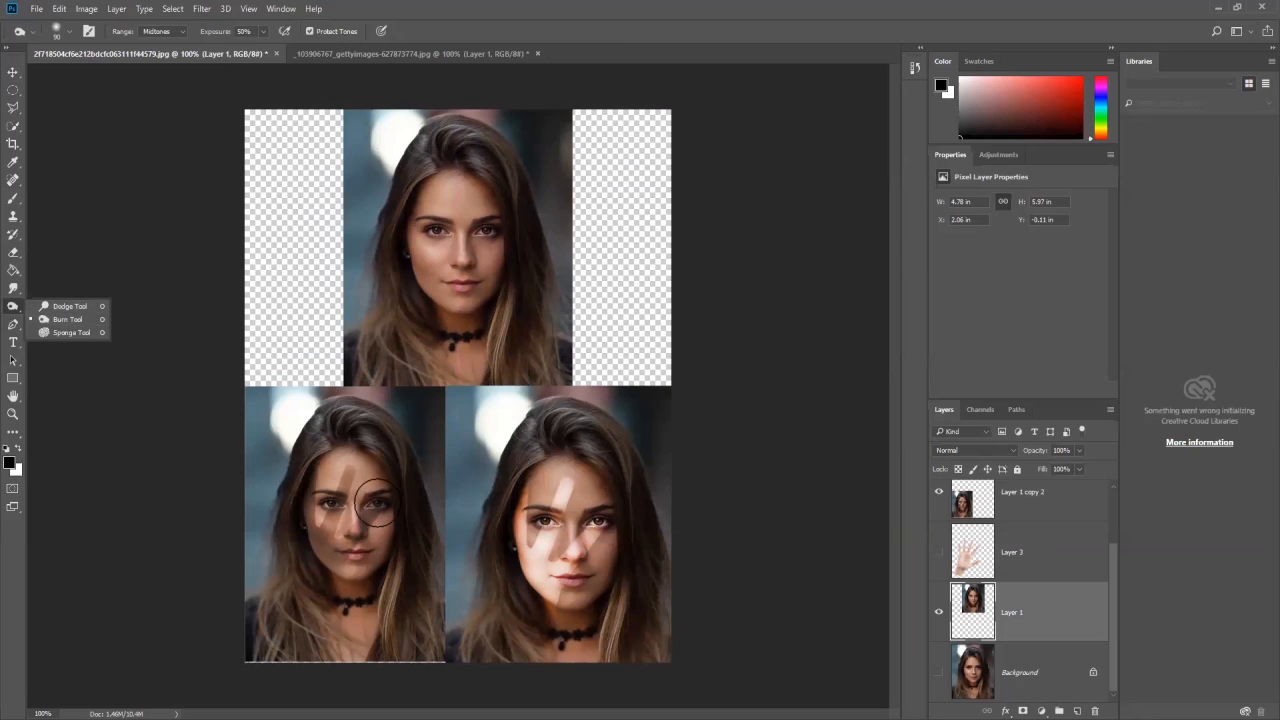
left_click(62, 311)
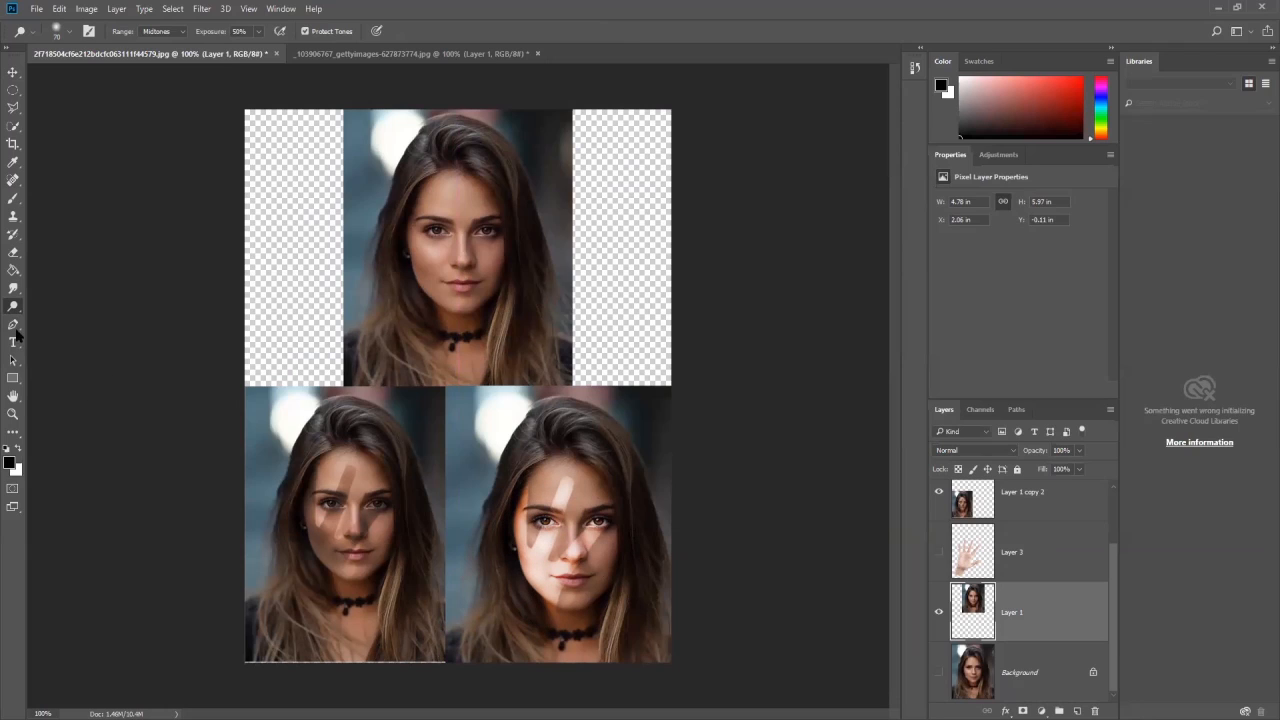
right_click(16, 309)
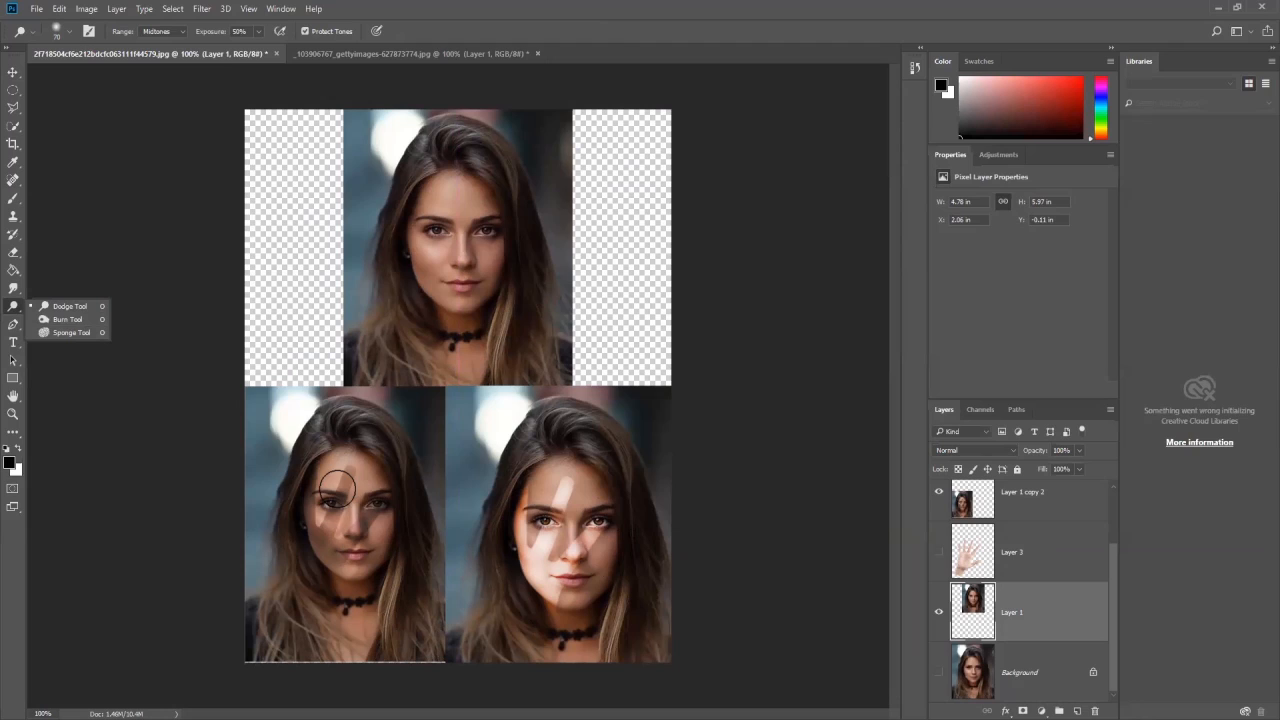
left_click_drag(337, 487, 340, 530)
left_click(13, 72)
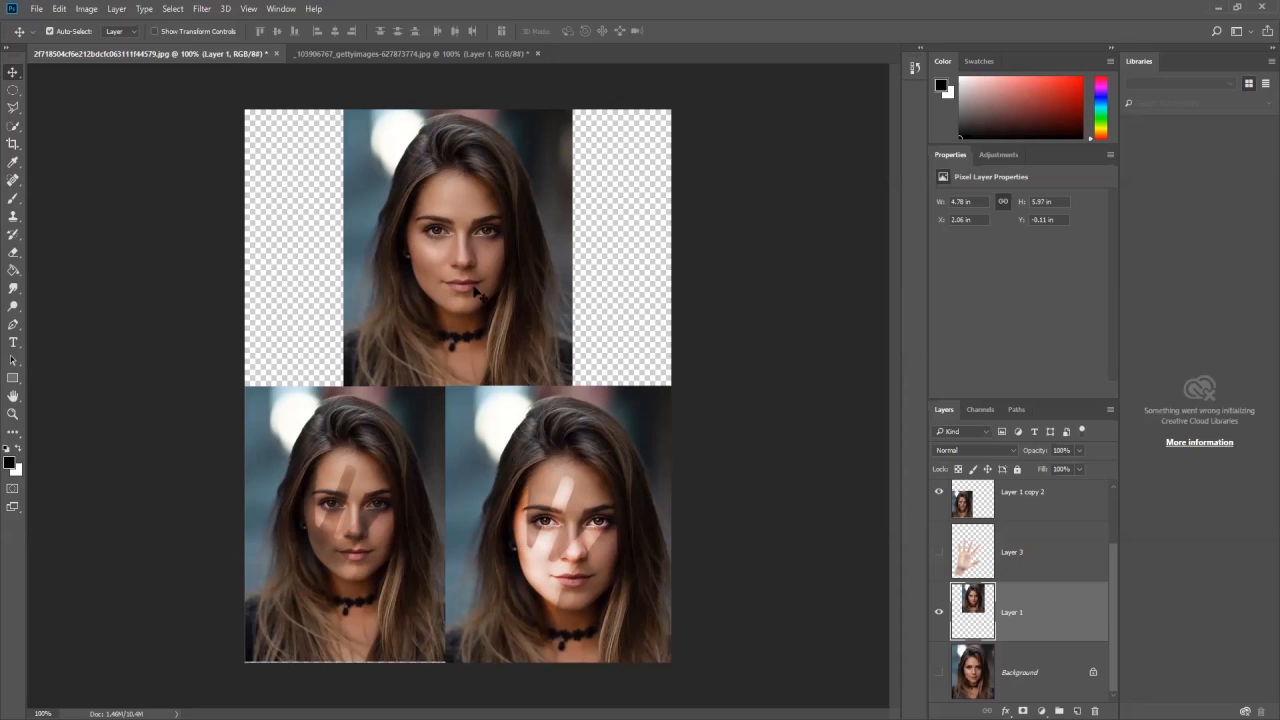
- Lighten the cheek, forehead, hair and neck of the upper portrait on Layer 1 using the Dodge tool at size 50, Midtones, 50% exposure
scroll(435, 212, "up", 5)
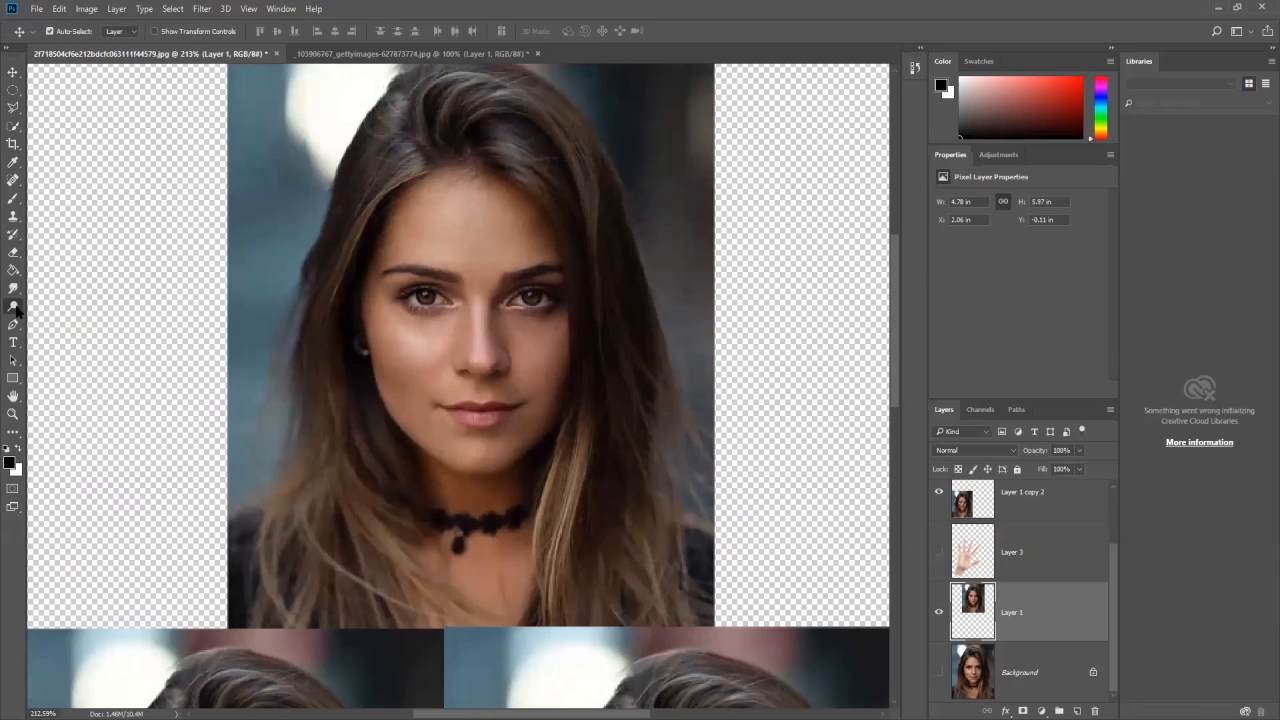
left_click(14, 306)
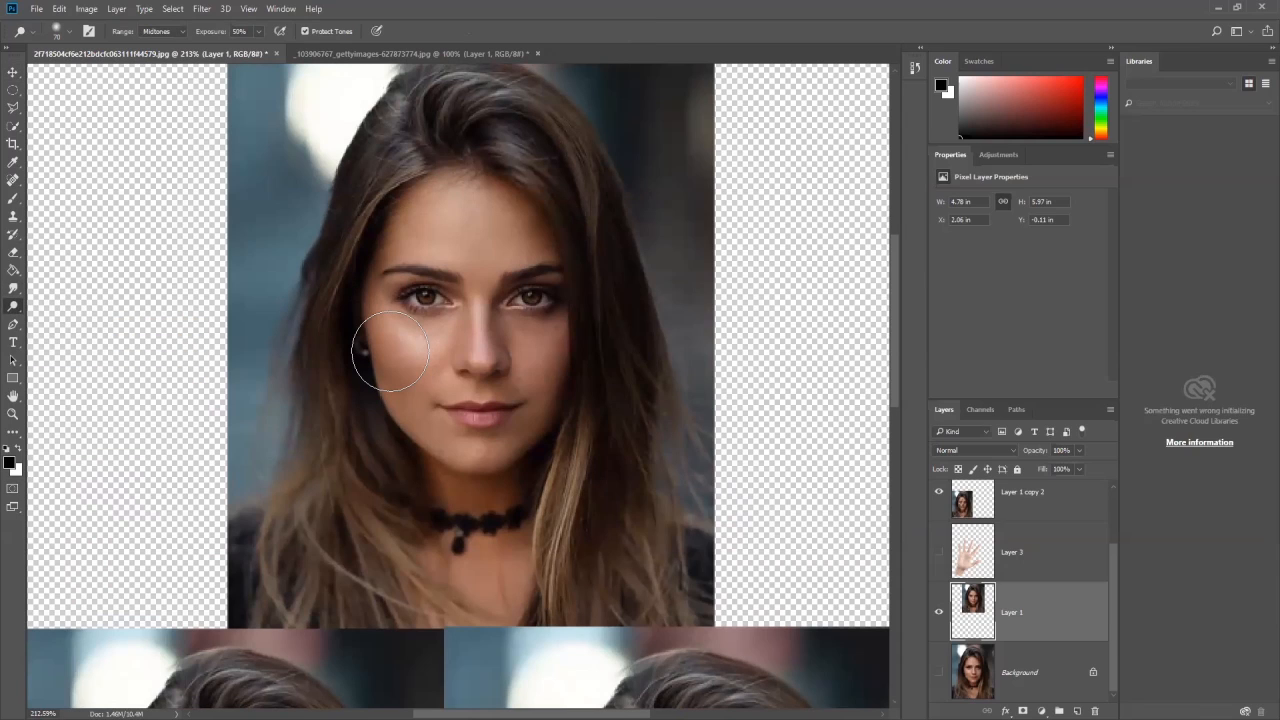
key("bracketleft")
key("bracketleft")
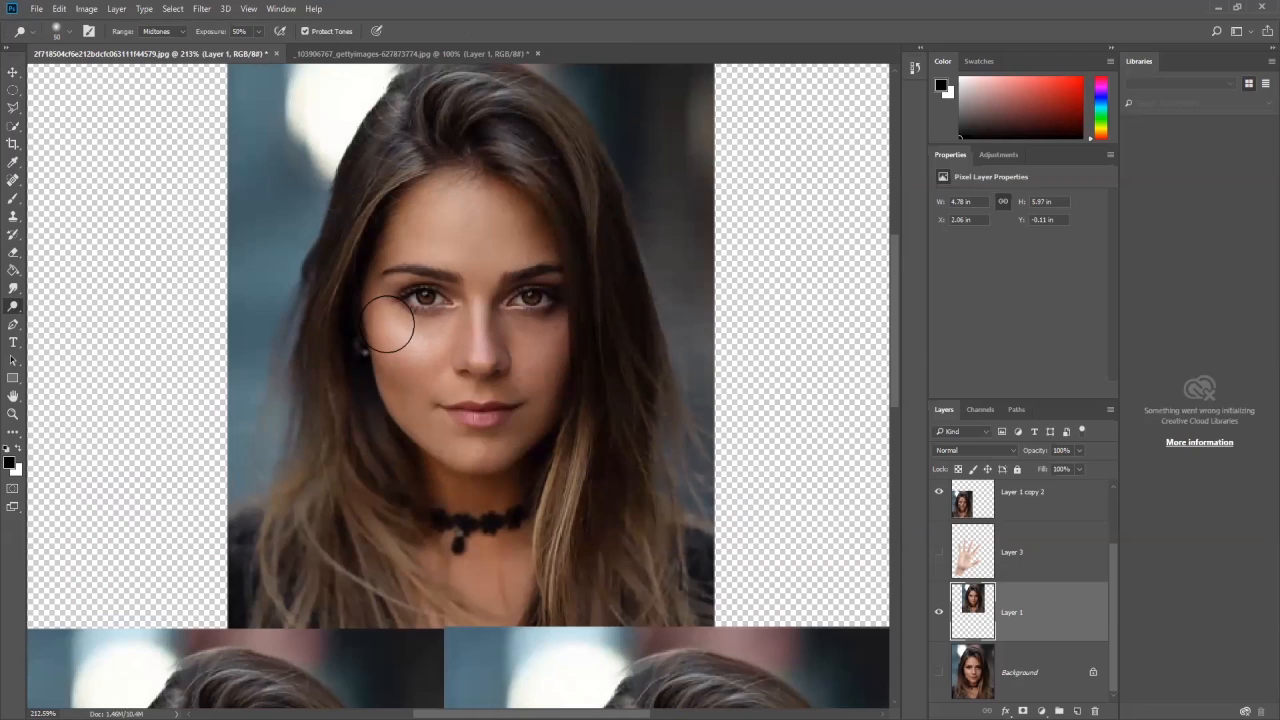
mouse_move(406, 375)
left_mouse_down()
mouse_move(377, 335)
mouse_move(400, 426)
mouse_move(425, 381)
mouse_move(419, 358)
mouse_move(442, 359)
mouse_move(403, 429)
mouse_move(433, 453)
mouse_move(422, 439)
mouse_move(429, 465)
mouse_move(368, 382)
mouse_move(351, 319)
mouse_move(425, 464)
mouse_move(437, 452)
mouse_move(452, 481)
mouse_move(445, 454)
mouse_move(469, 486)
mouse_move(446, 502)
mouse_move(468, 577)
mouse_move(444, 495)
mouse_move(460, 575)
mouse_move(457, 546)
mouse_move(484, 593)
mouse_move(503, 564)
mouse_move(506, 599)
mouse_move(510, 529)
mouse_move(474, 523)
mouse_move(463, 488)
left_mouse_up()
mouse_move(419, 194)
left_mouse_down()
mouse_move(377, 240)
mouse_move(428, 225)
mouse_move(398, 241)
mouse_move(445, 243)
mouse_move(431, 207)
mouse_move(467, 184)
mouse_move(433, 171)
mouse_move(410, 222)
mouse_move(353, 262)
left_mouse_up()
mouse_move(396, 121)
left_mouse_down()
mouse_move(360, 152)
mouse_move(365, 123)
mouse_move(421, 88)
mouse_move(489, 91)
mouse_move(472, 88)
mouse_move(464, 118)
mouse_move(357, 222)
mouse_move(309, 362)
mouse_move(324, 474)
mouse_move(330, 403)
mouse_move(330, 520)
mouse_move(379, 573)
mouse_move(364, 430)
mouse_move(416, 578)
mouse_move(416, 521)
mouse_move(450, 570)
mouse_move(458, 527)
mouse_move(440, 460)
left_mouse_up()
- Reduce the Dodge brush to size 30 and brighten the chin, jawline and neck of the Layer 1 portrait
key("bracketleft")
key("bracketleft")
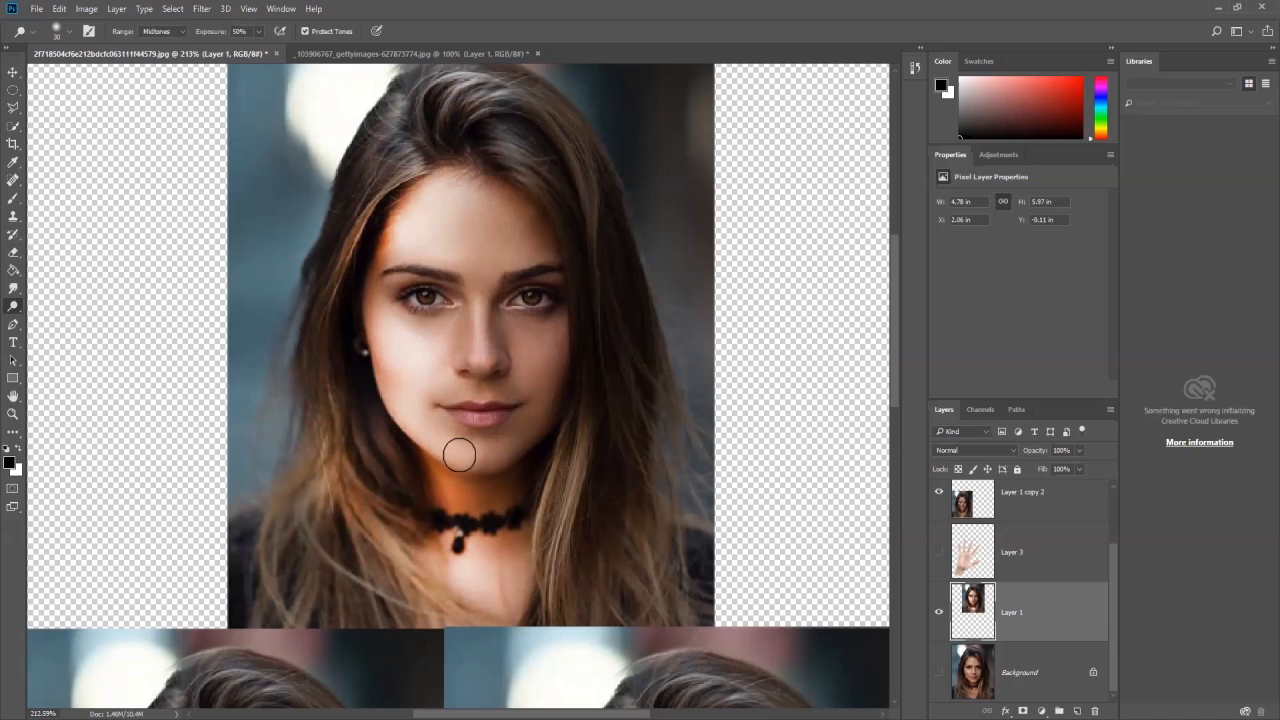
mouse_move(445, 460)
left_mouse_down()
mouse_move(457, 466)
mouse_move(468, 446)
mouse_move(430, 432)
left_mouse_up()
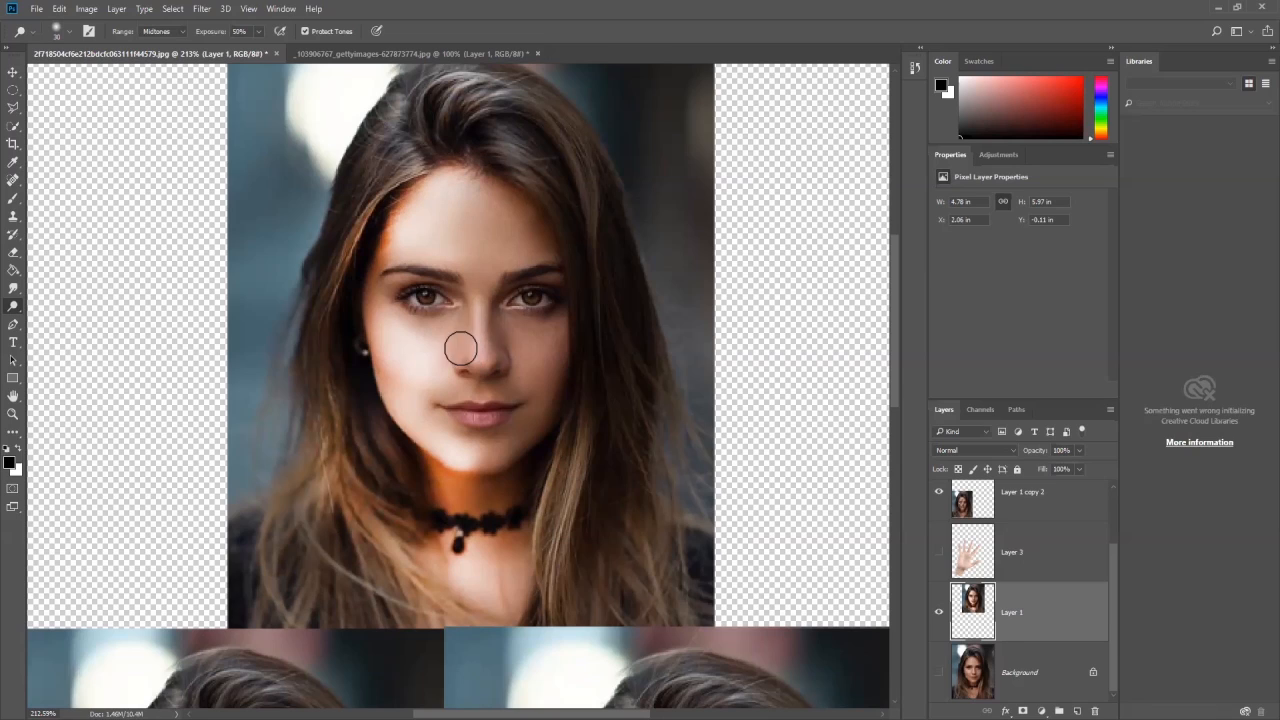
mouse_move(472, 470)
left_mouse_down()
mouse_move(486, 463)
mouse_move(487, 500)
mouse_move(515, 532)
left_mouse_up()
- Review the dodged portrait beside the two shaded copies and show the Dodge, Burn and Sponge tool choices with Dodge active
scroll(515, 532, "down", 5)
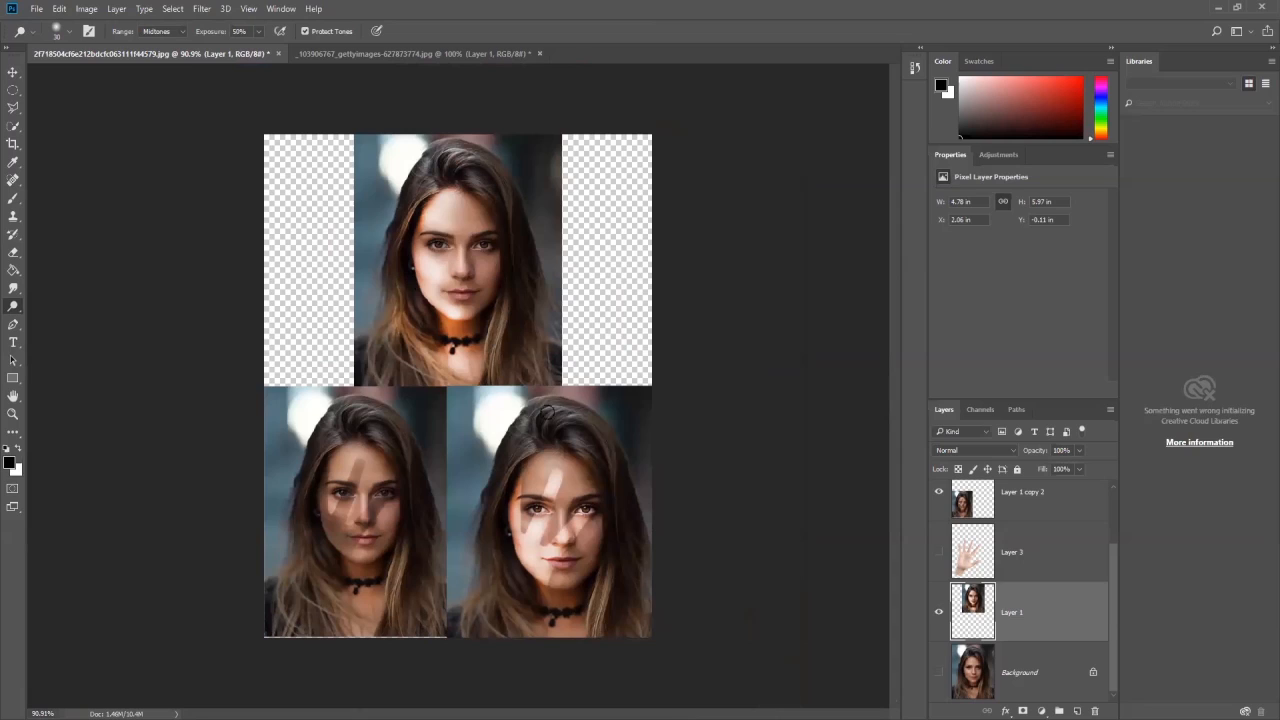
left_click(14, 74)
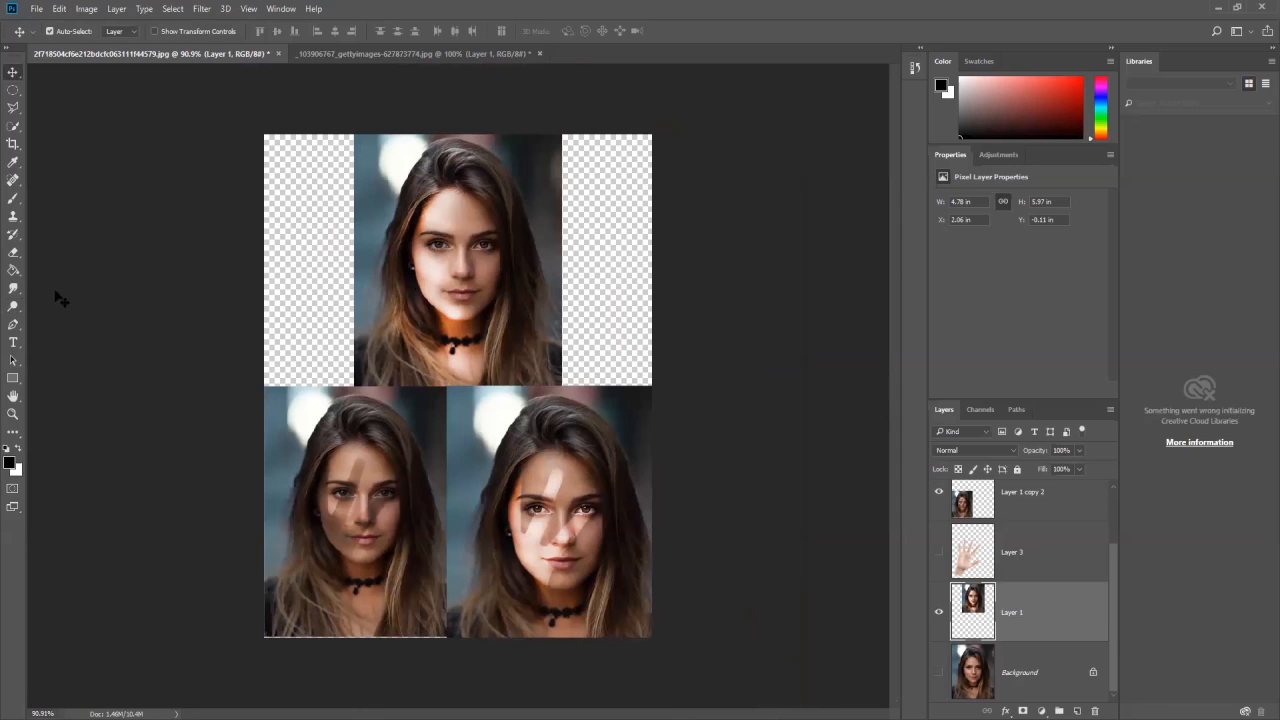
left_click(14, 323)
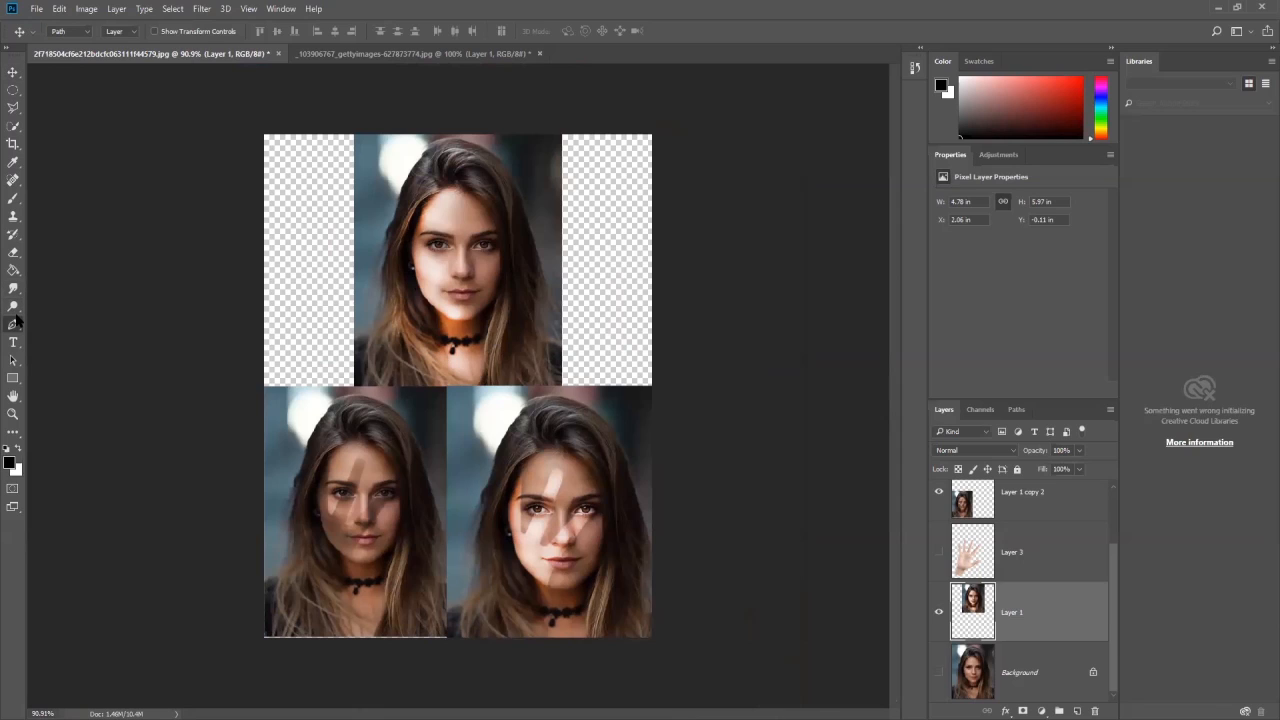
left_click(13, 306)
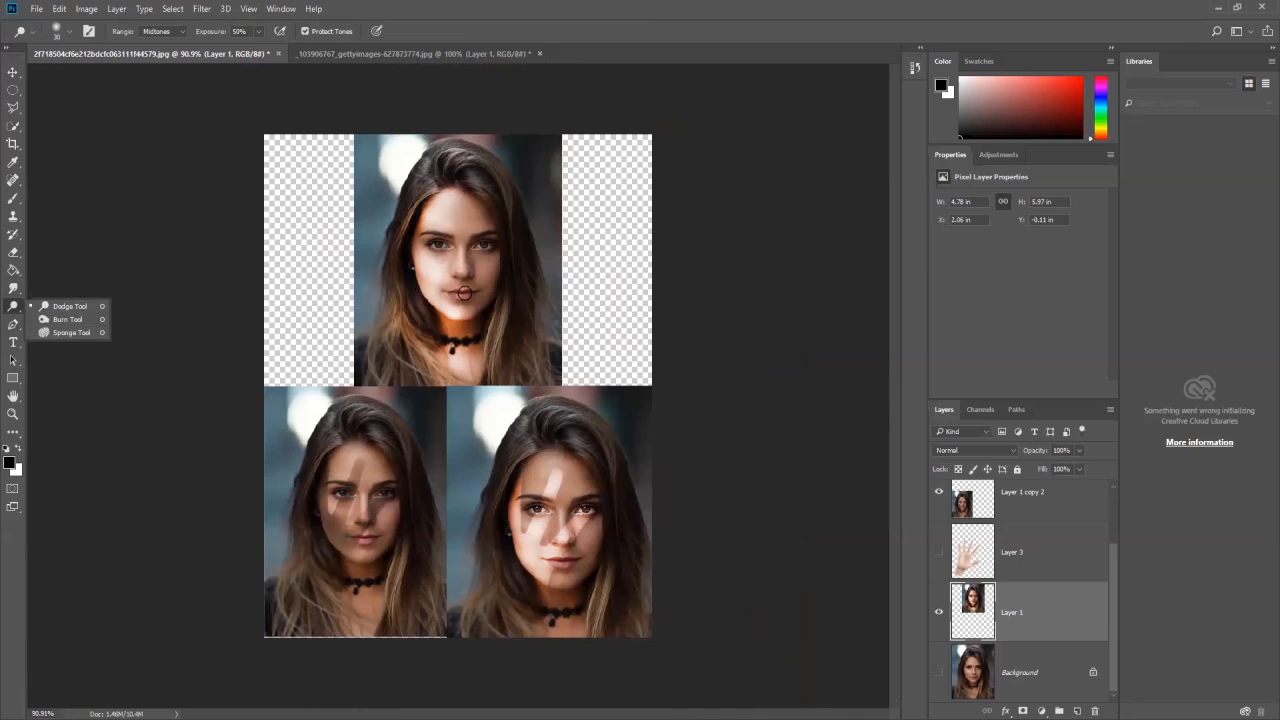